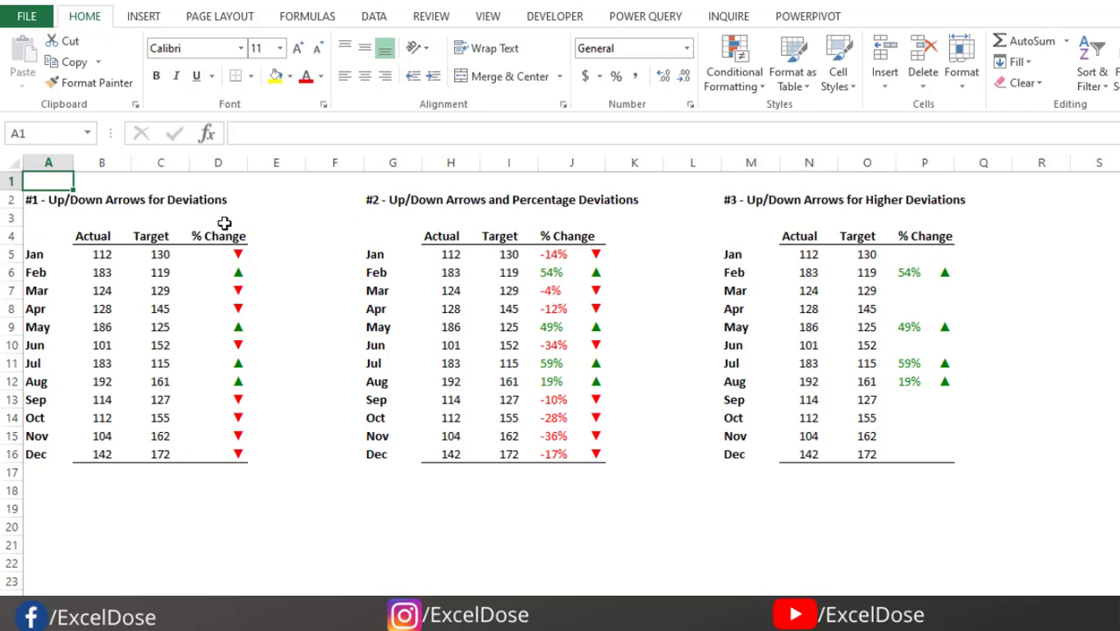
left_click(219, 274)
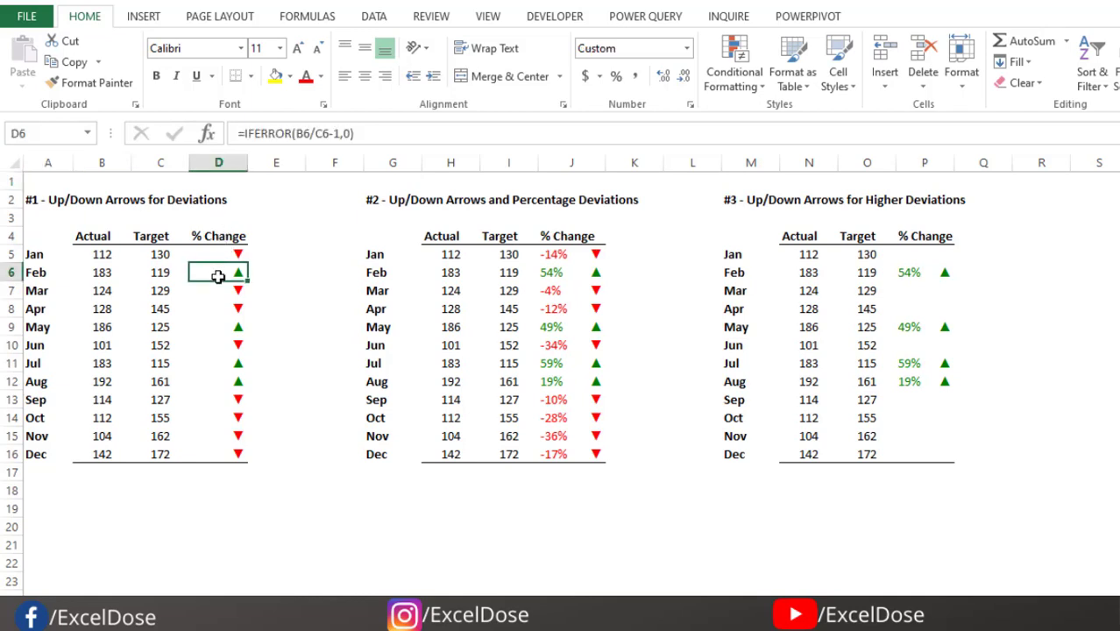
left_click(400, 273)
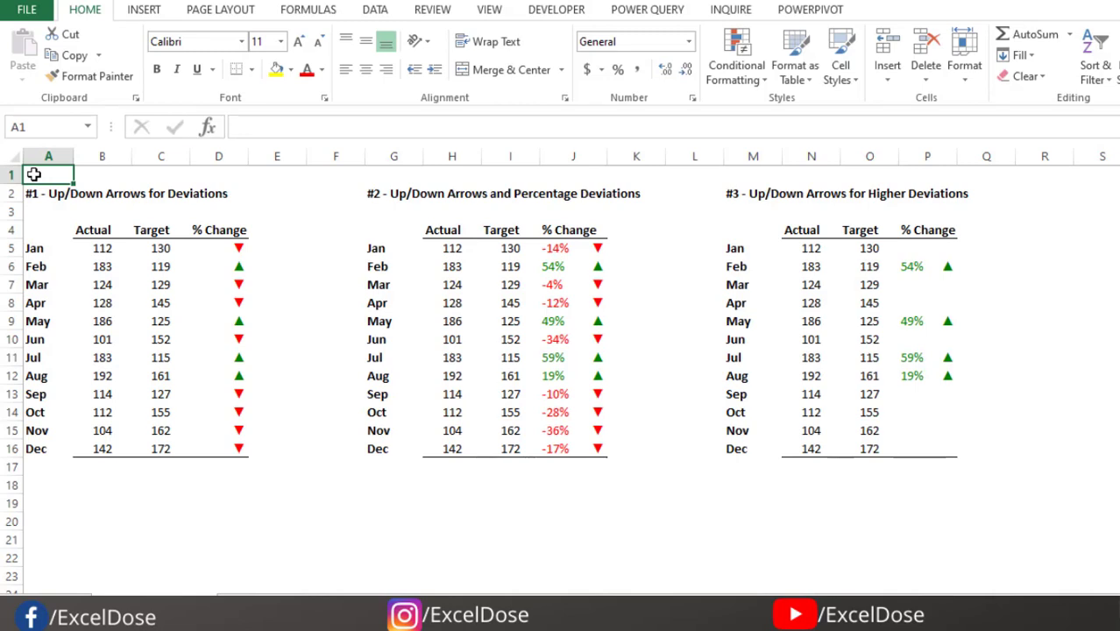
Open the cell formatting settings for the empty cell E9 and choose the Custom number category.
left_click(286, 313)
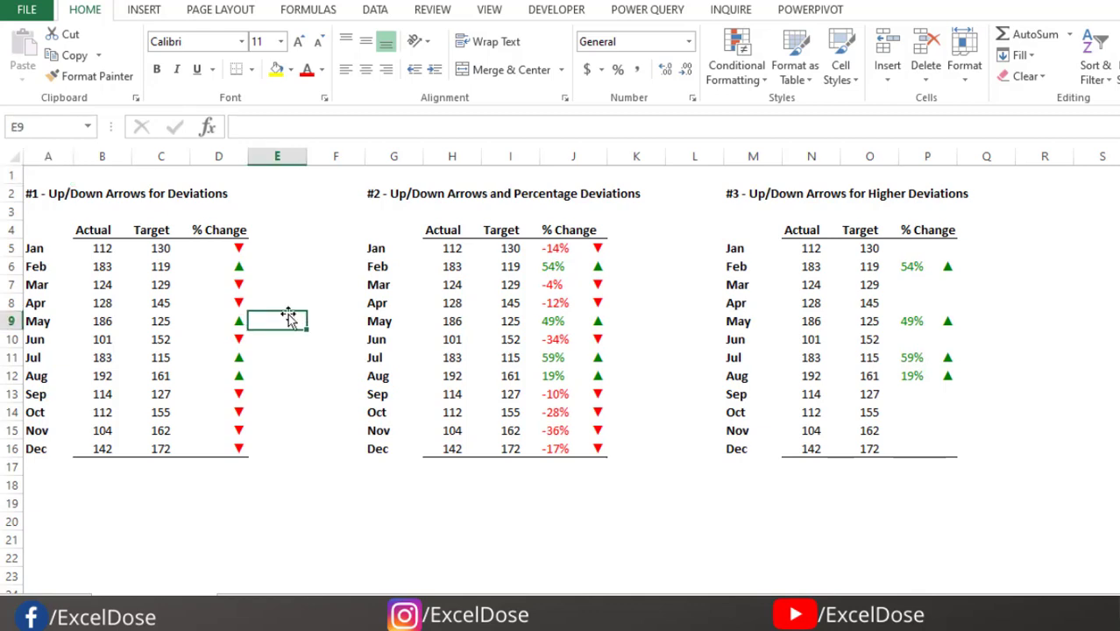
right_click(289, 321)
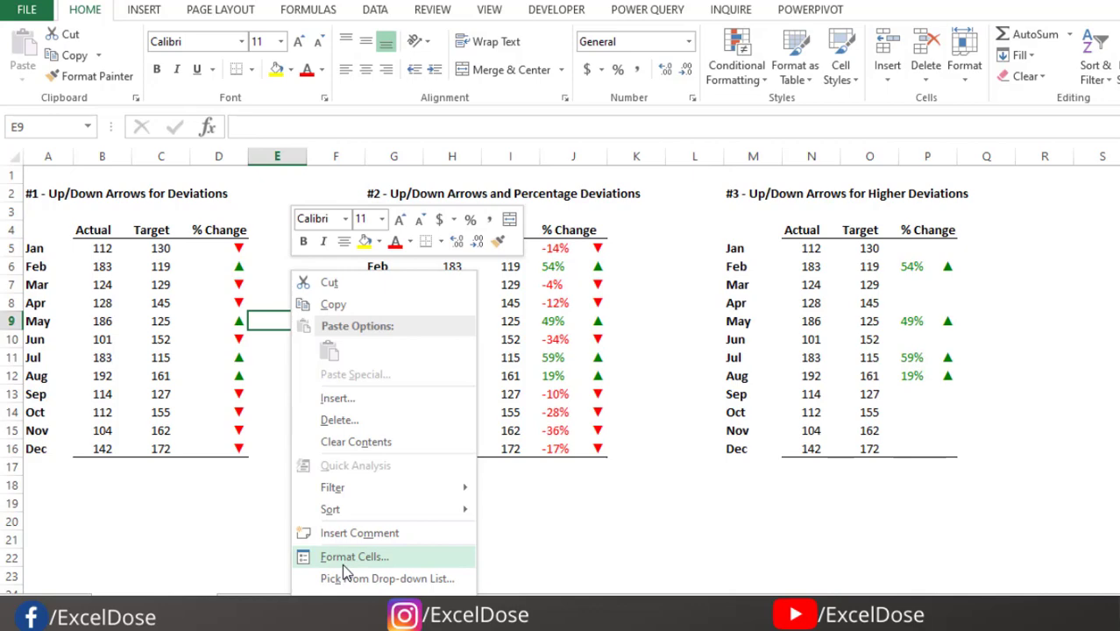
left_click(266, 325)
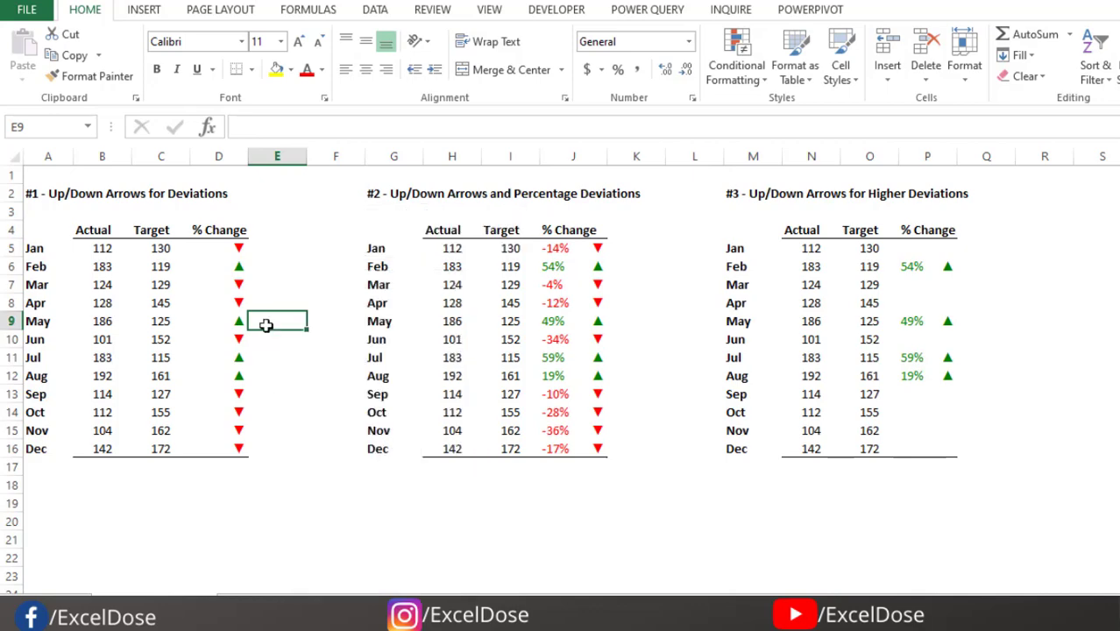
key("ctrl+1")
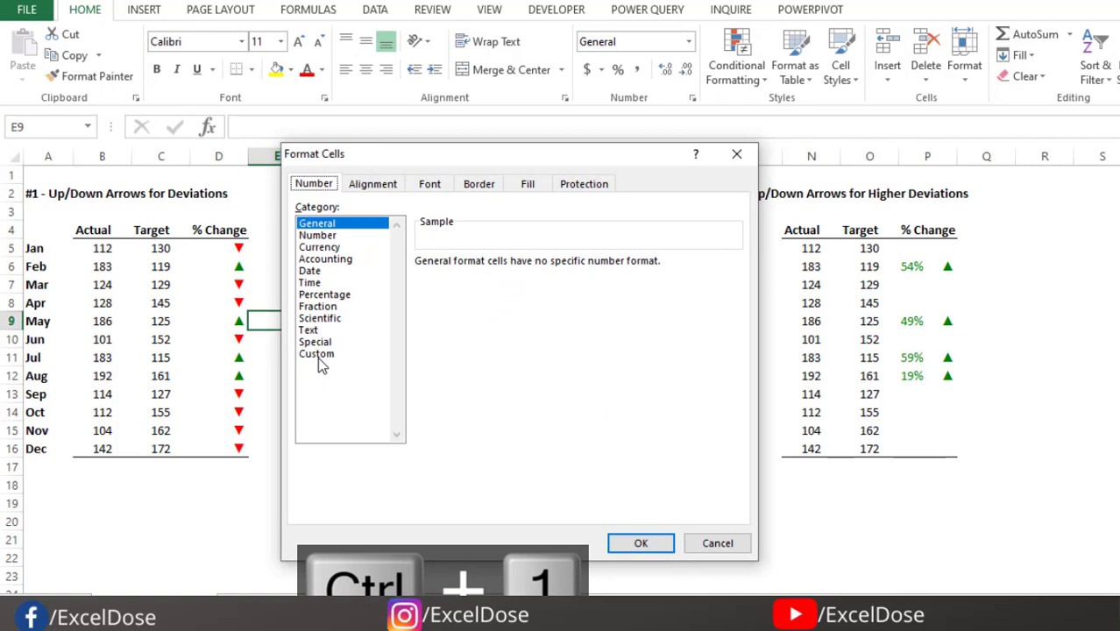
left_click(319, 356)
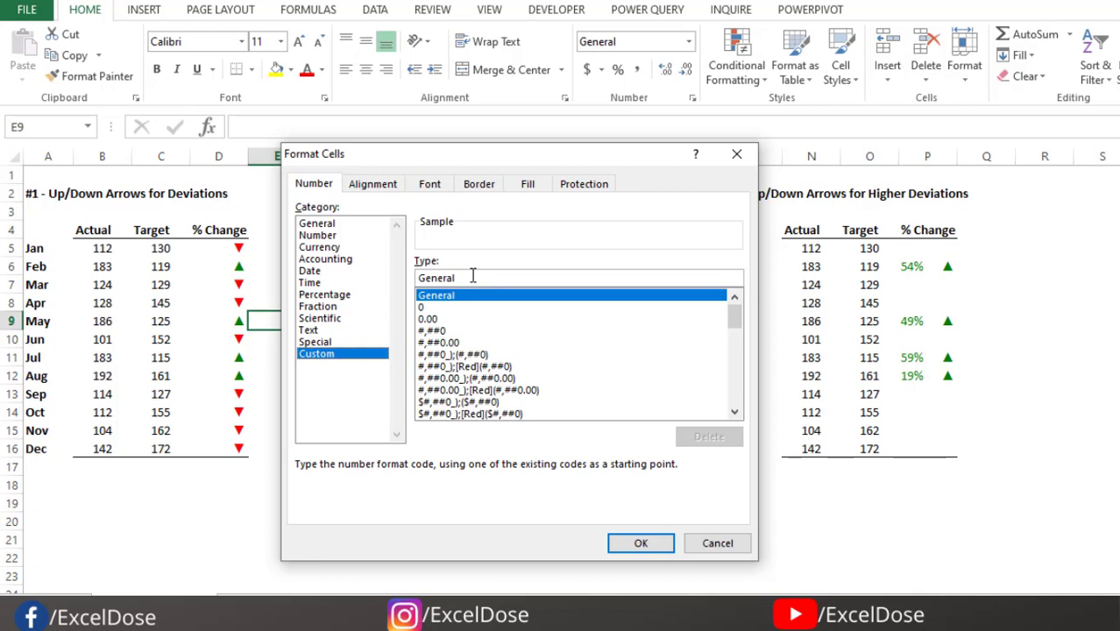
Apply the custom number format "positive" #;"negative" #; to cell E9.
left_click_drag(460, 277, 404, 277)
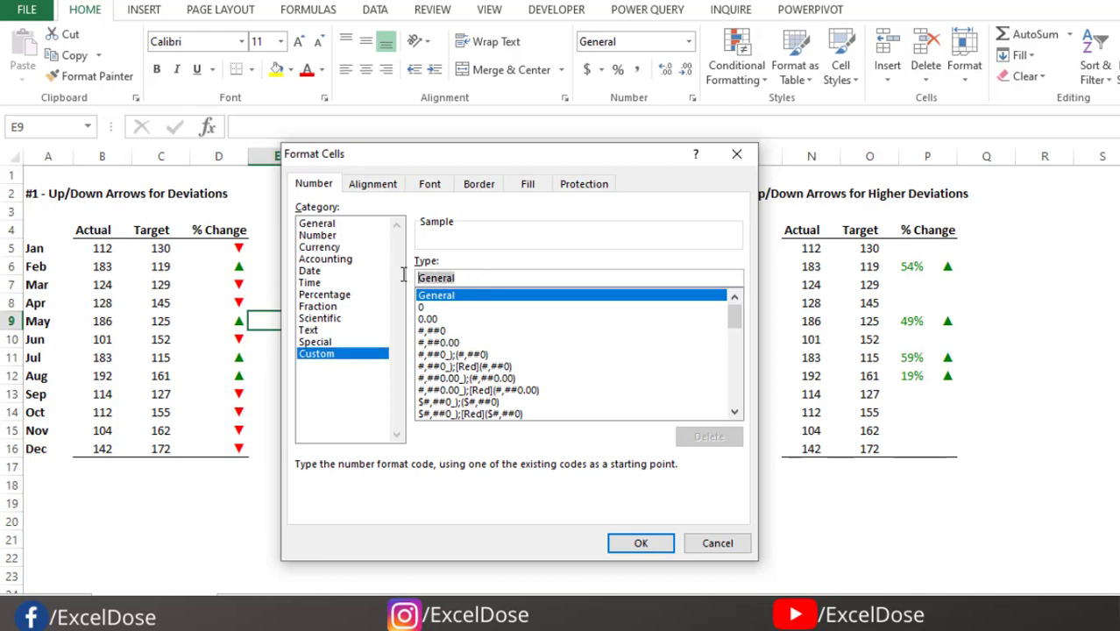
type(";;")
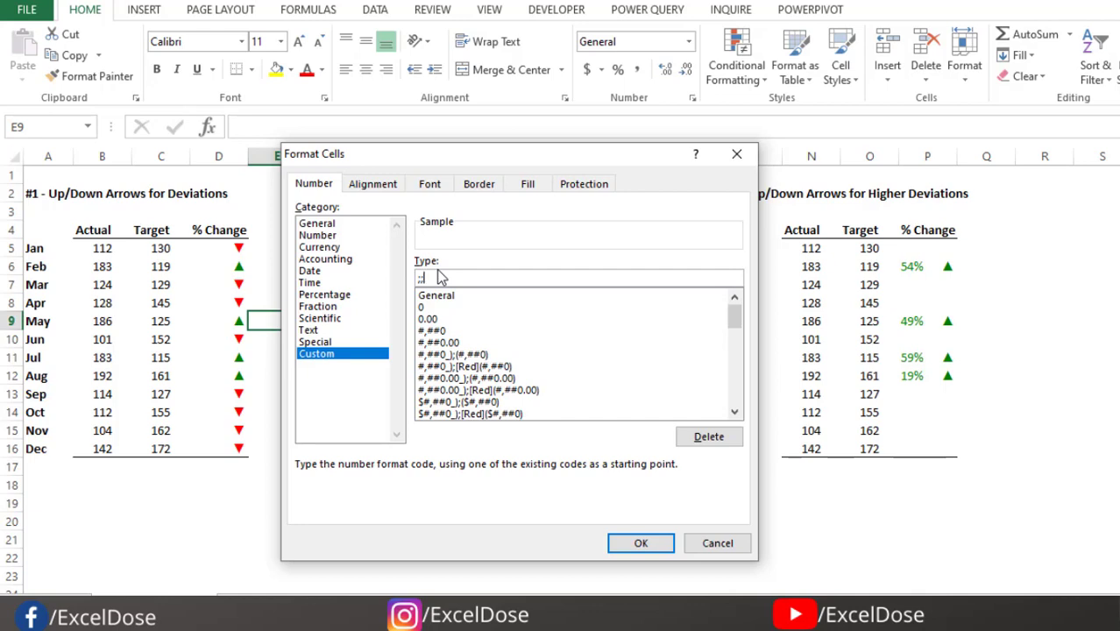
type(";")
left_click(420, 278)
type("\"positive\"")
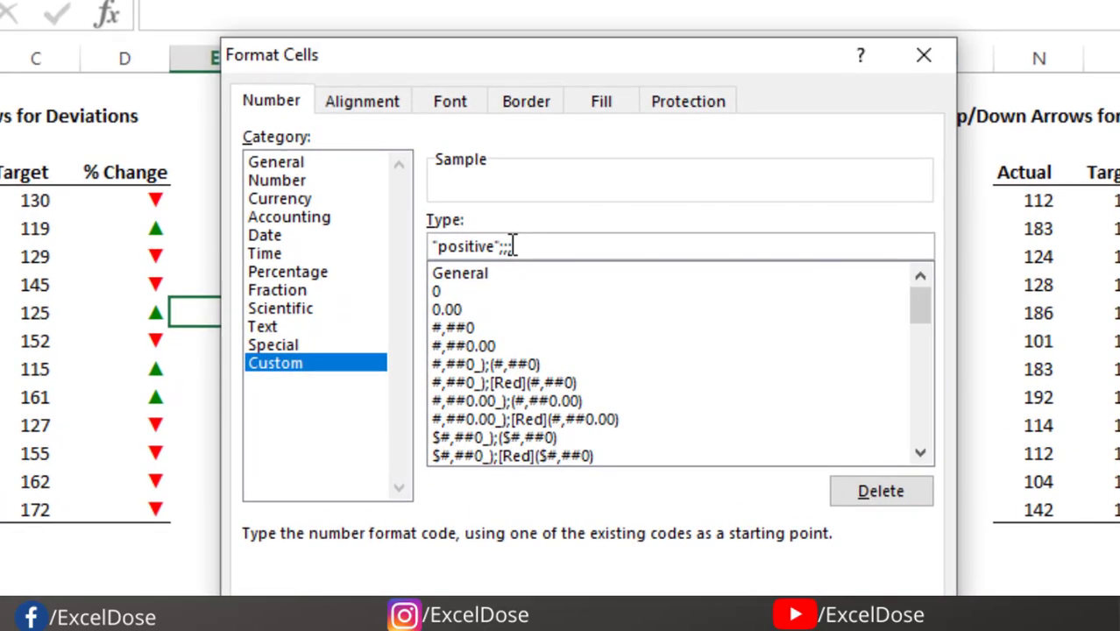
type(" #")
key("Right")
type("\"negative\"")
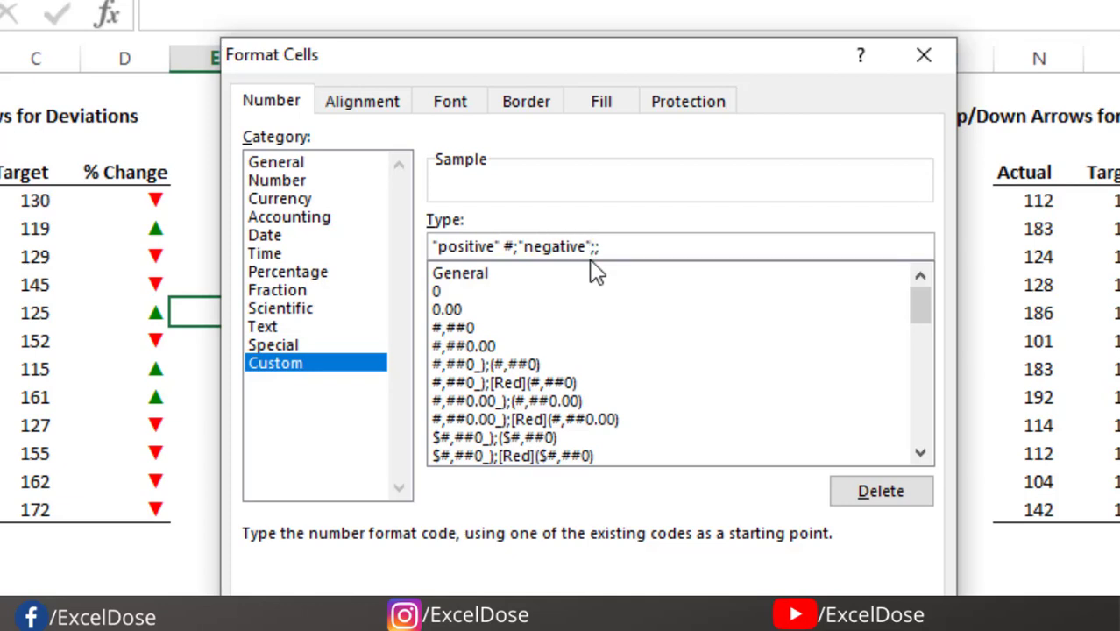
type(" #;")
key("Return")
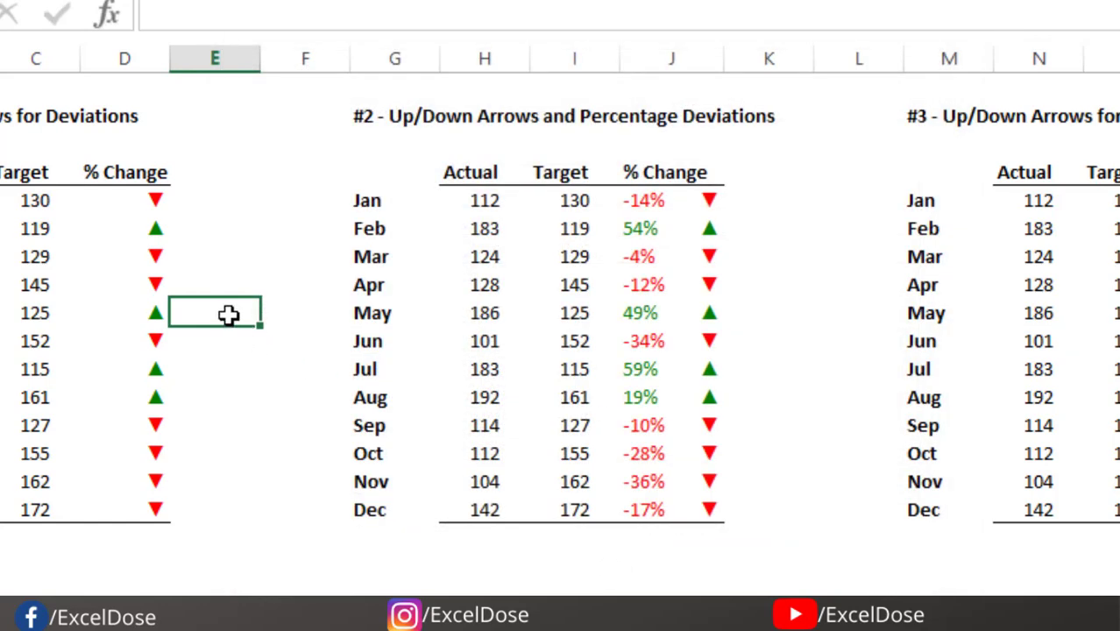
Test the custom format by entering 1 and -1 in turn in cell E9.
type("1")
key("Return")
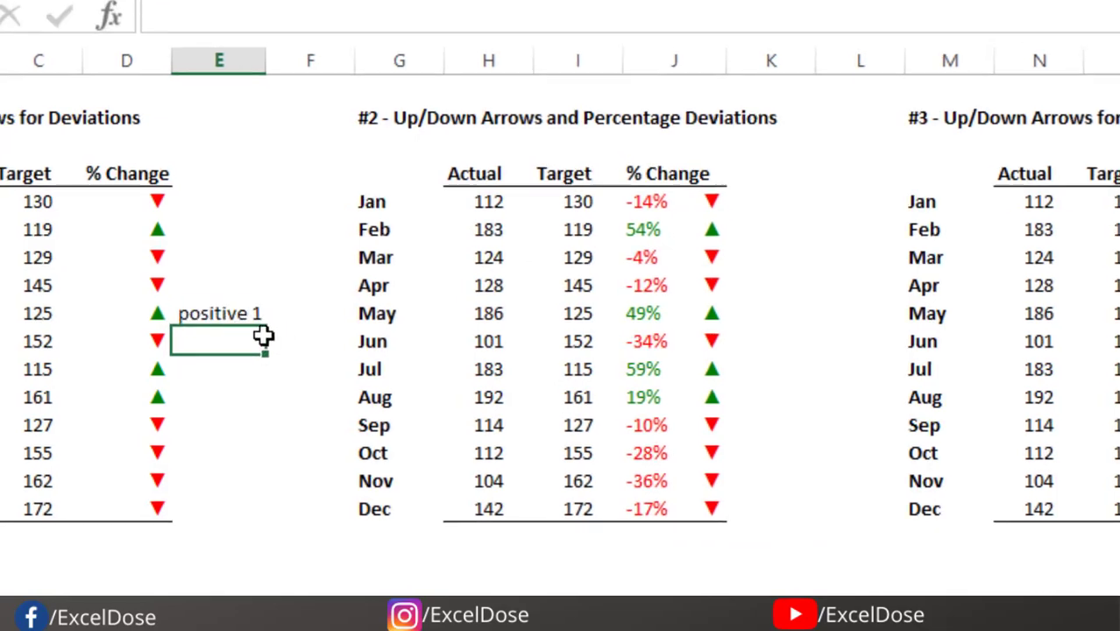
left_click(219, 313)
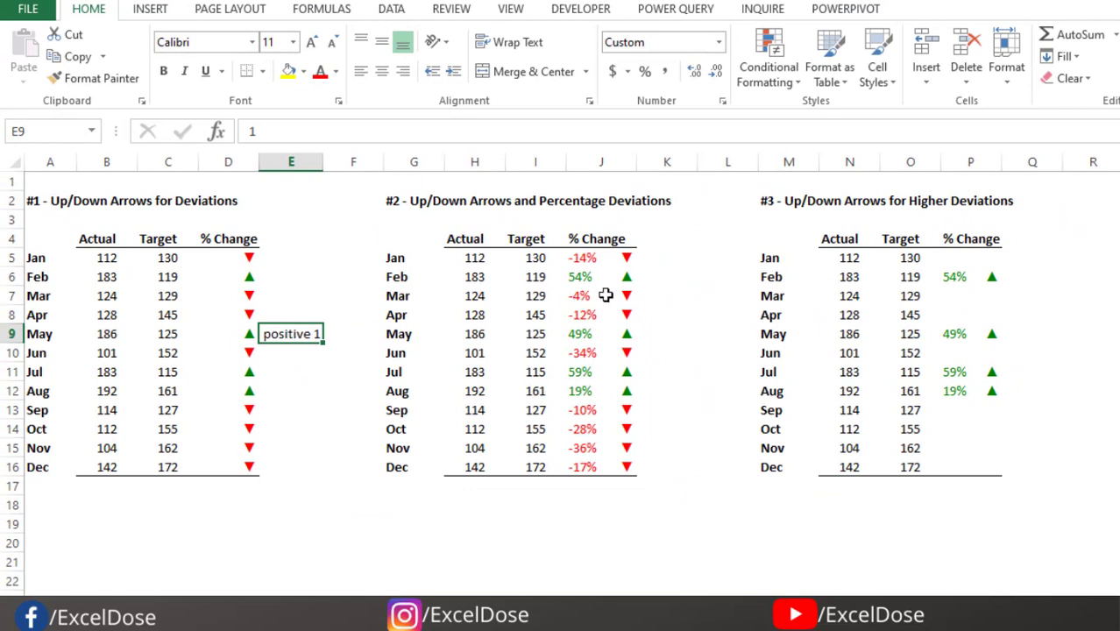
type("-1")
key("Return")
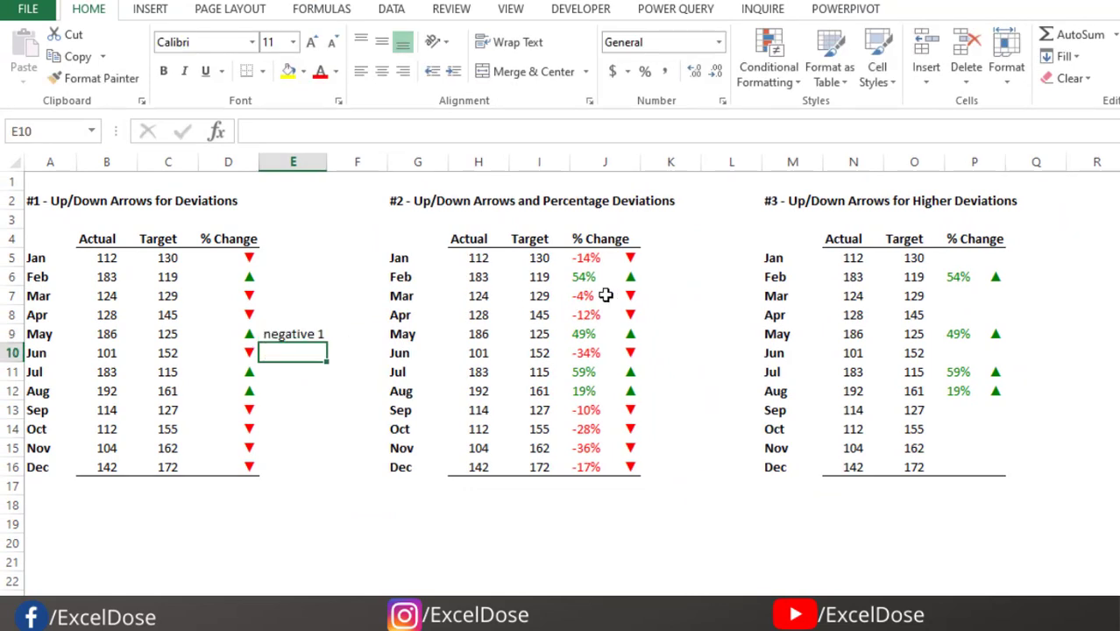
key("Up")
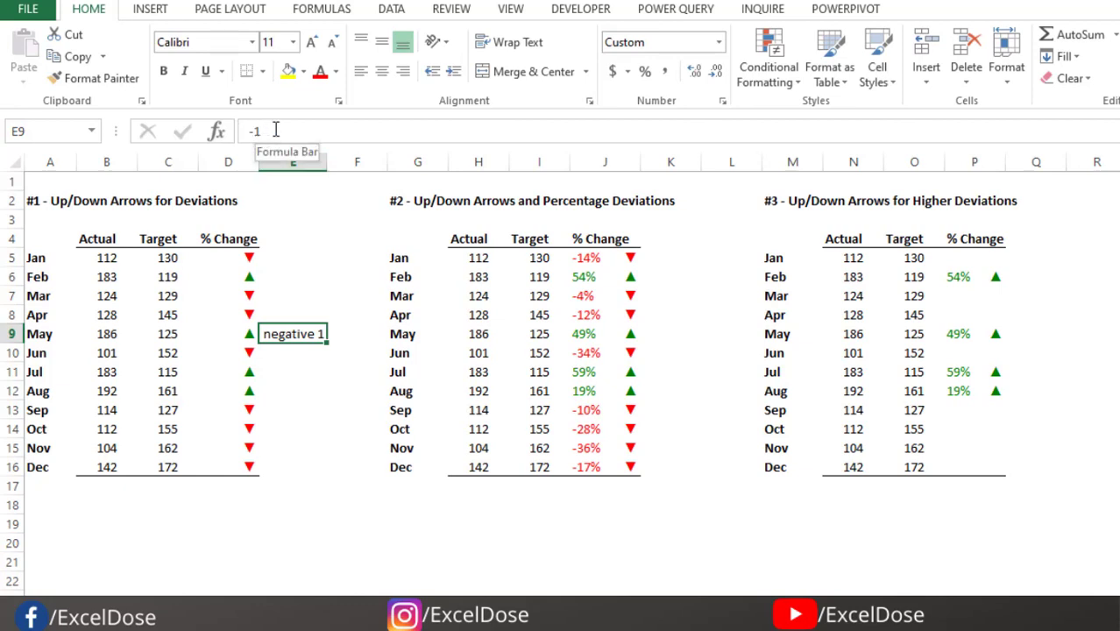
Enter 0 in cell E9 to test how the custom format treats zero.
key("Up")
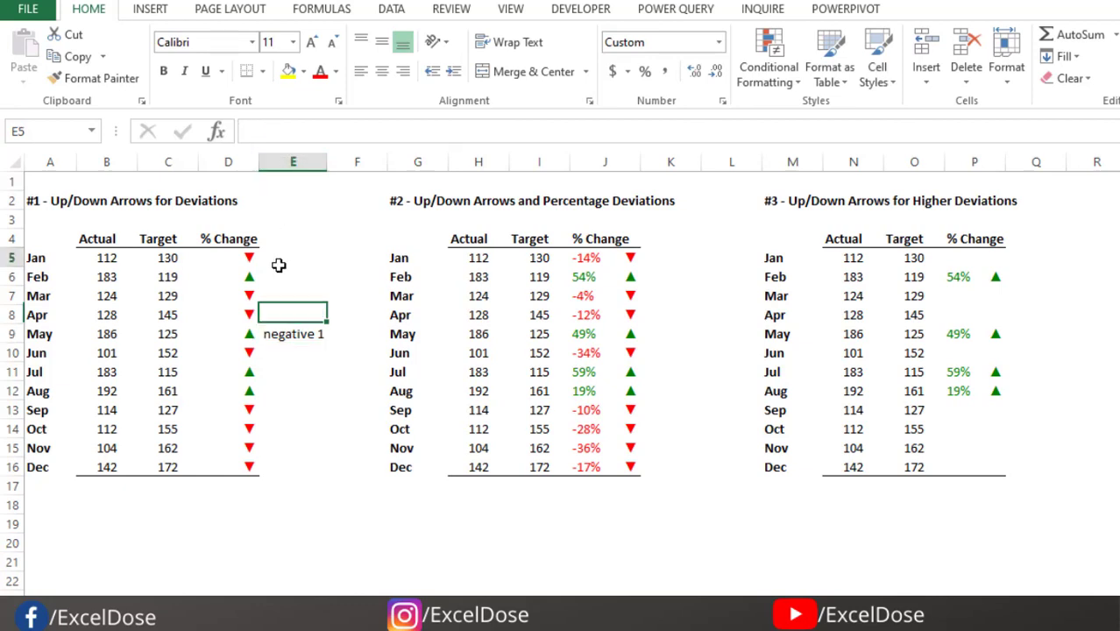
left_click(278, 259)
left_click(296, 331)
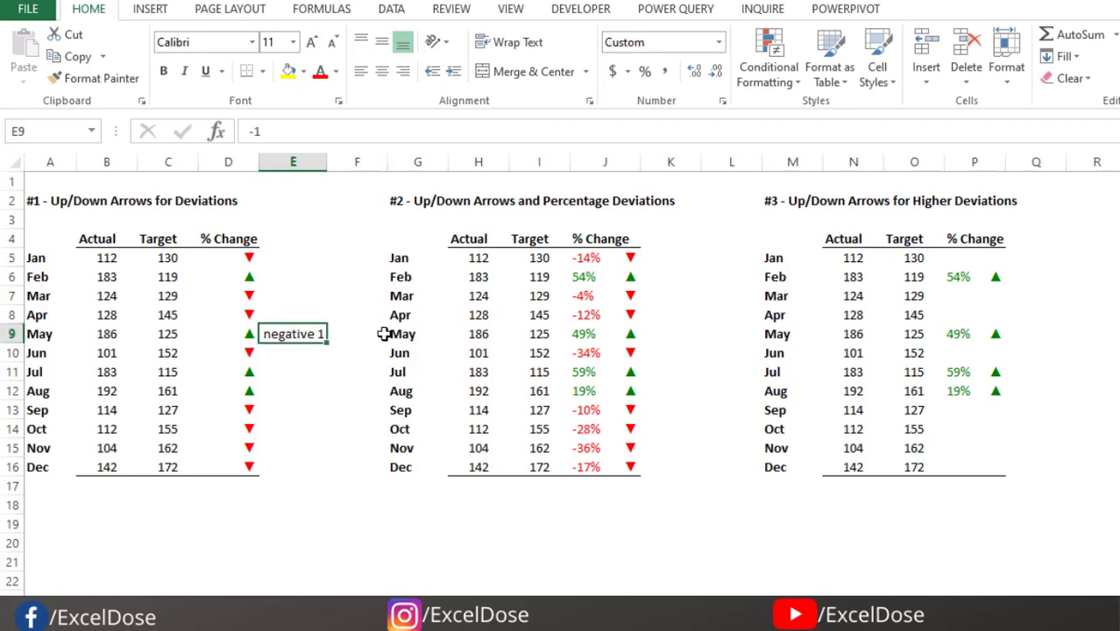
type("0")
key("Return")
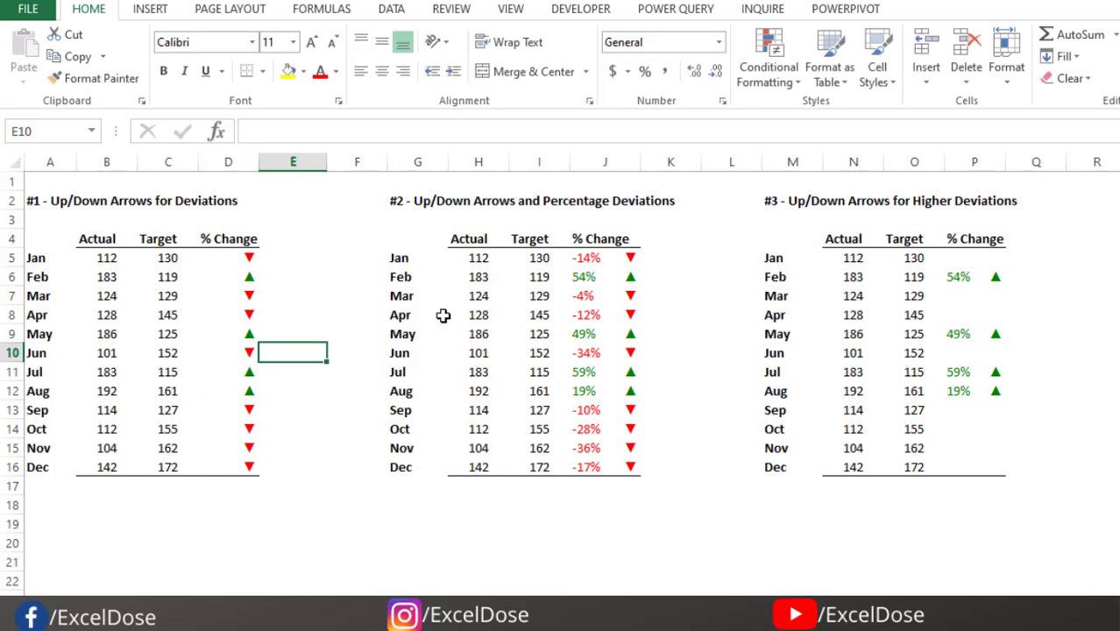
Add a "hide" text section for zero to E9's custom format, making it "positive" #;"negative" #;"hide";.
left_click(302, 333)
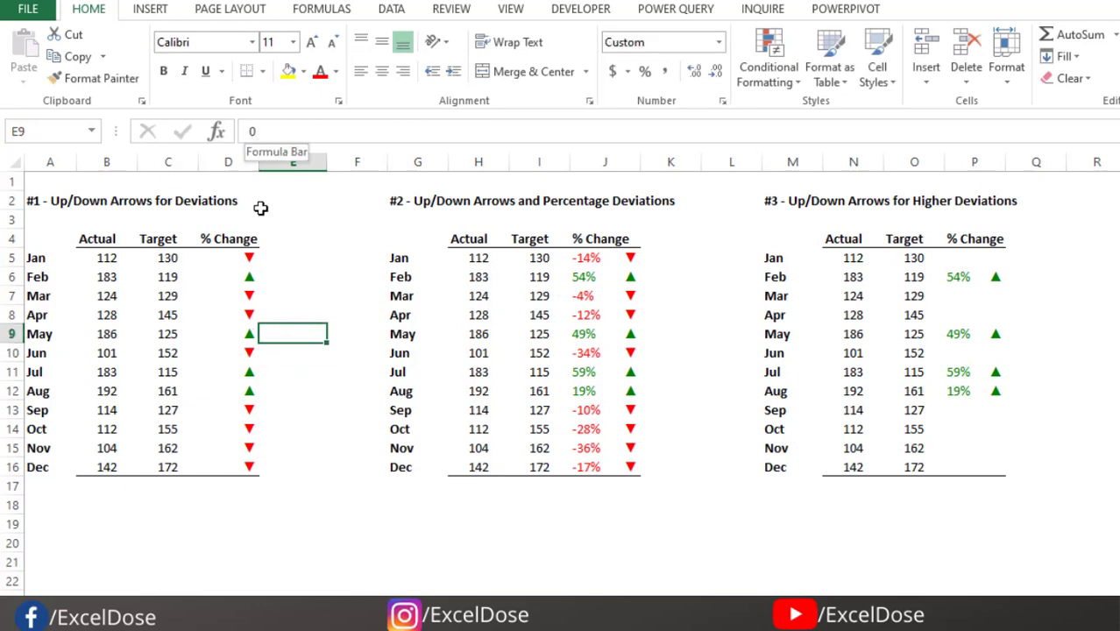
key("ctrl+1")
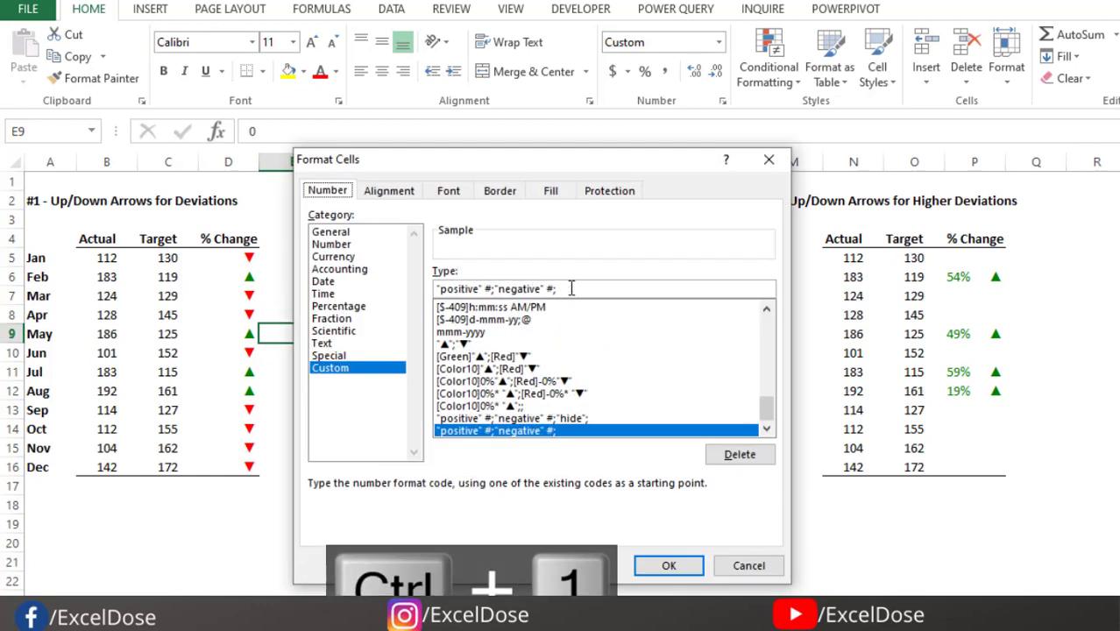
left_click(571, 288)
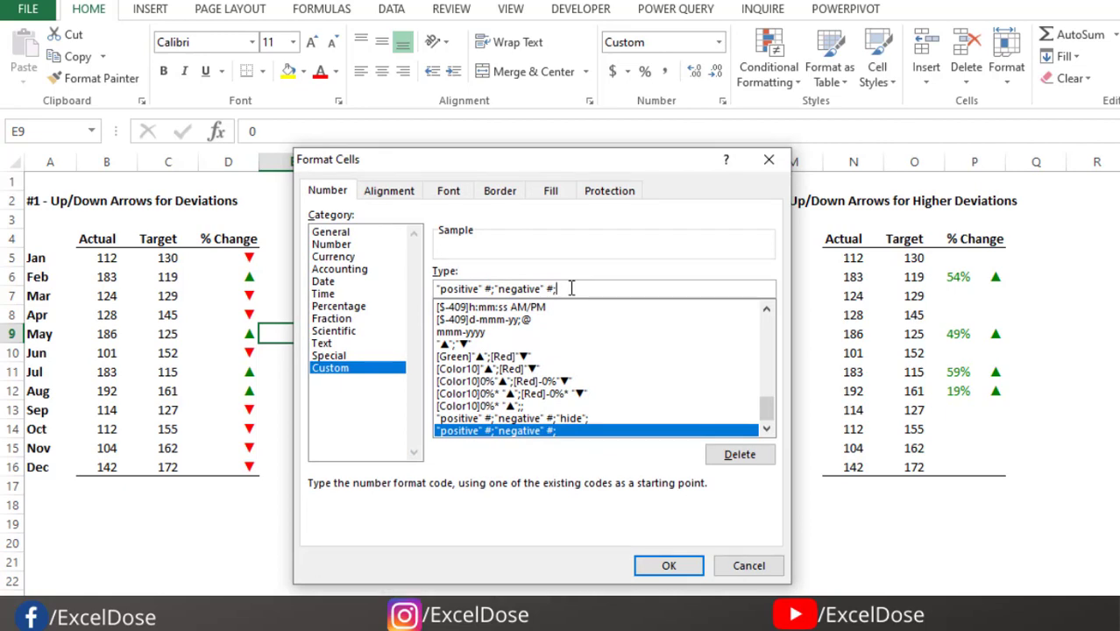
type("\"")
type("hide")
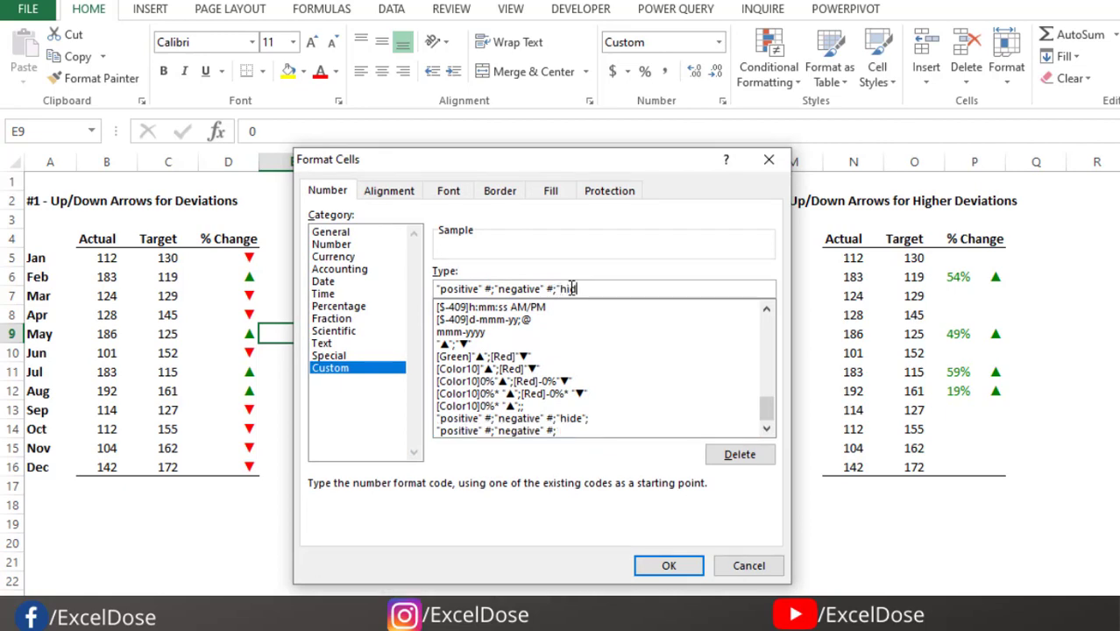
type("\";")
left_click(659, 567)
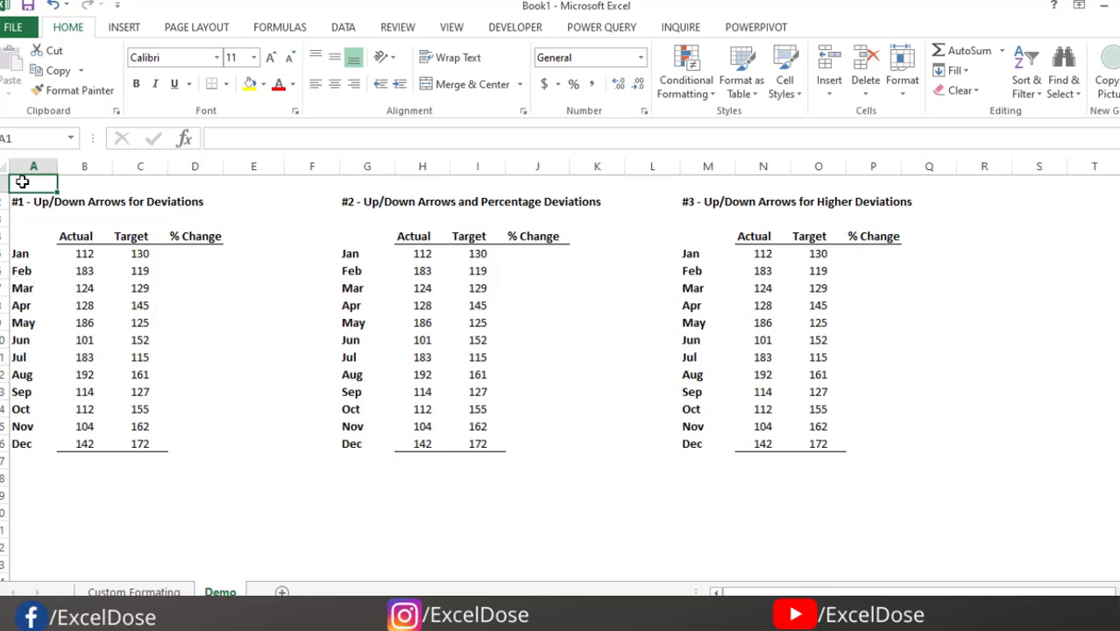
Enter the formula =IFERROR(B5/C5-1,0) in cell D5 for January's % Change in the first table of the Demo sheet.
left_click(180, 254)
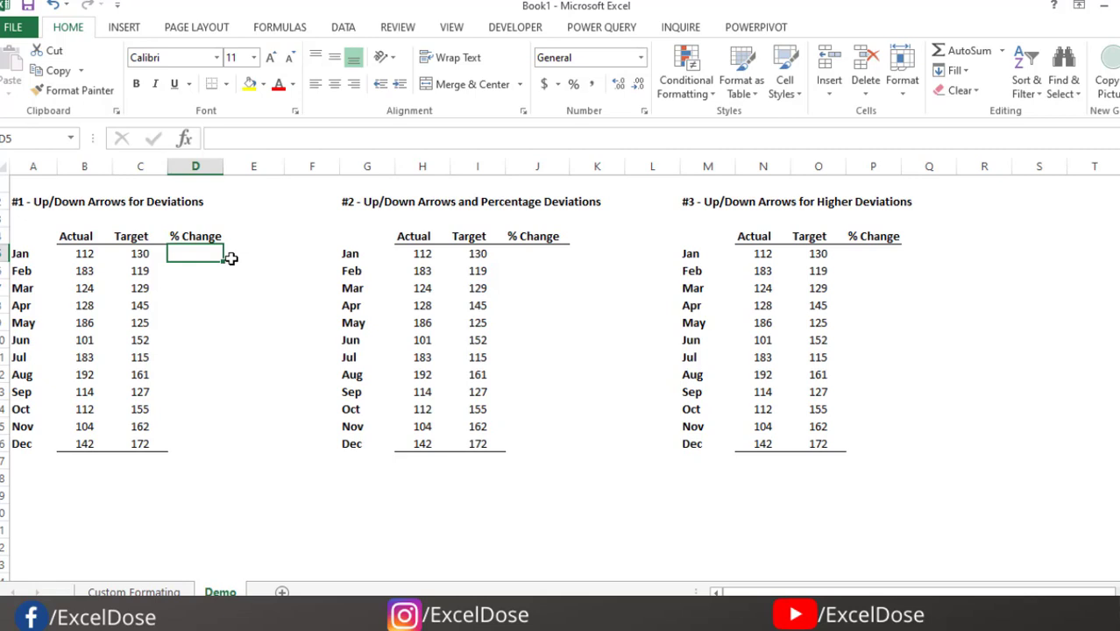
type("=ife")
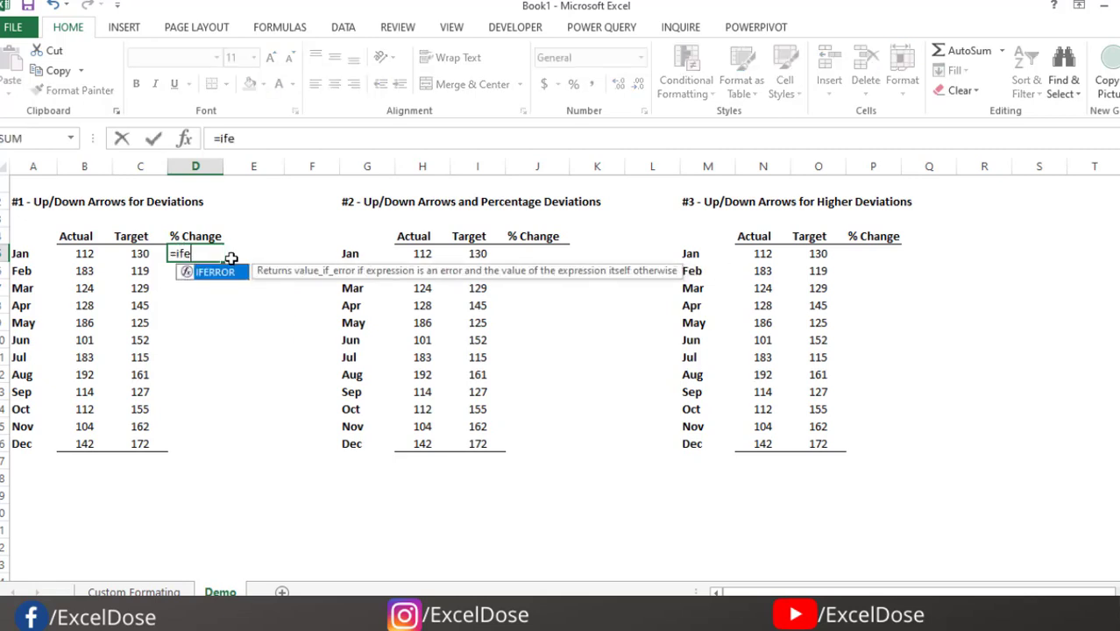
key("Tab")
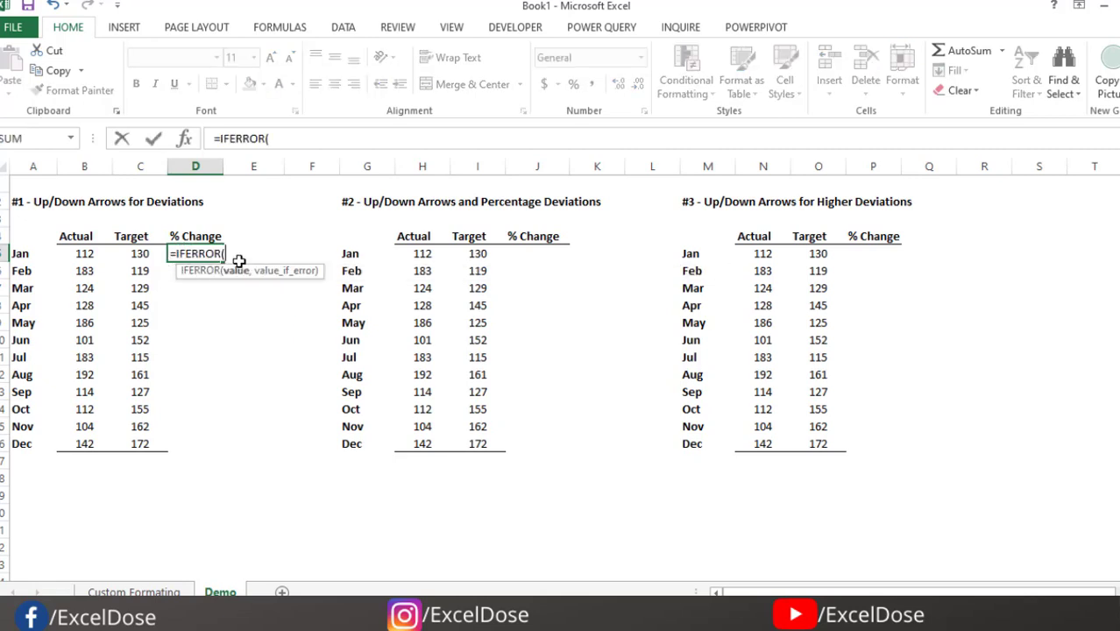
left_click(85, 254)
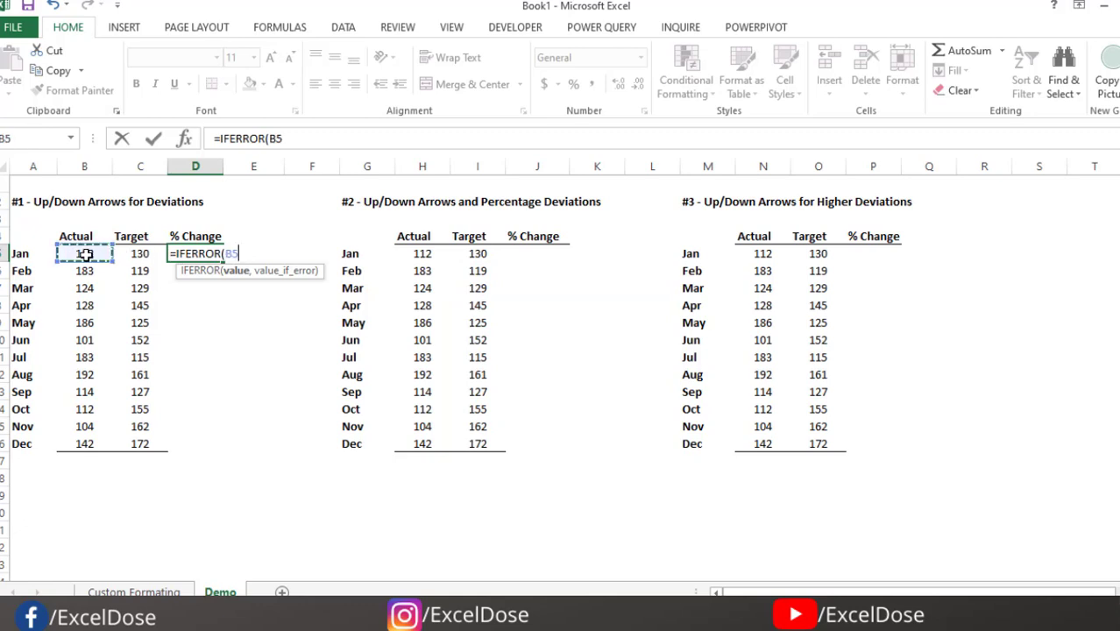
type("/")
left_click(132, 255)
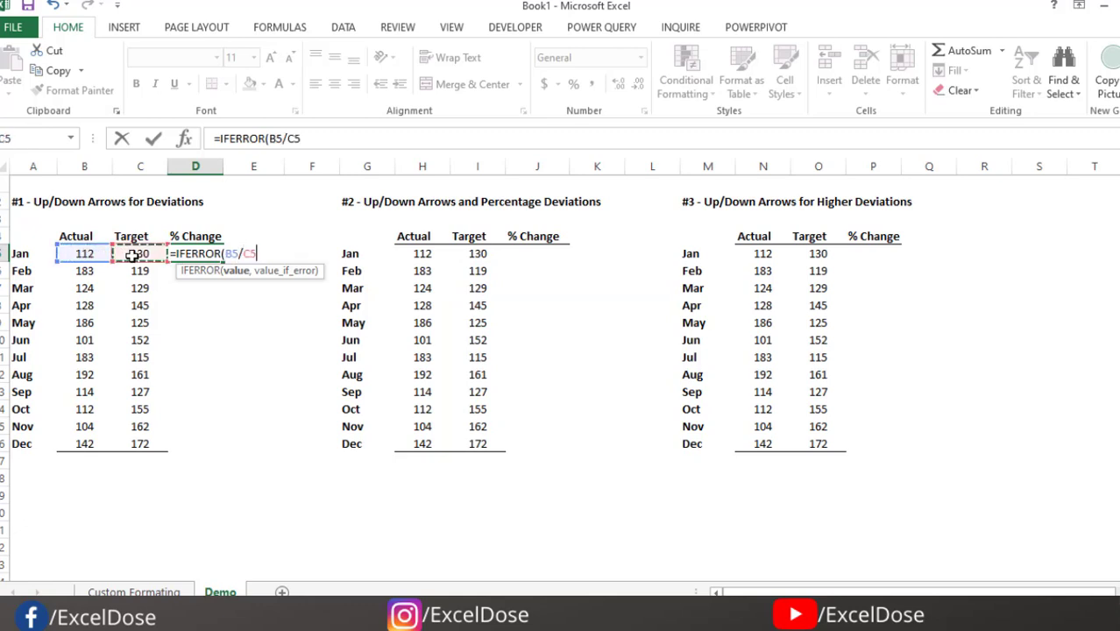
type("-1,0")
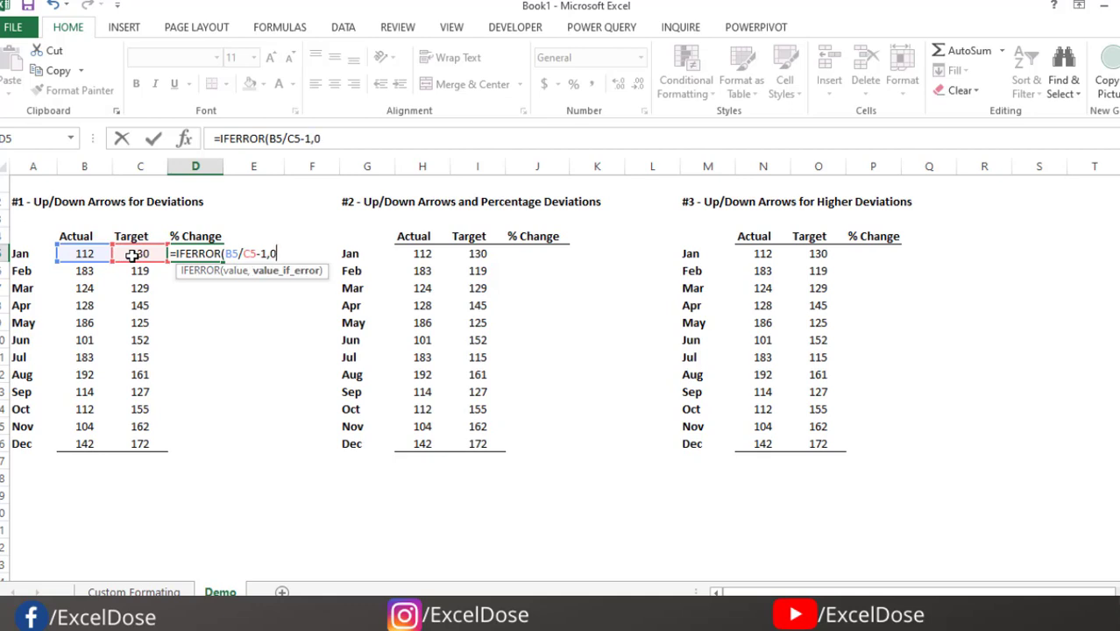
key("Return")
Fill the D5 formula down through D16 and format the % Change values as whole percentages.
key("Up")
key("shift+Down")
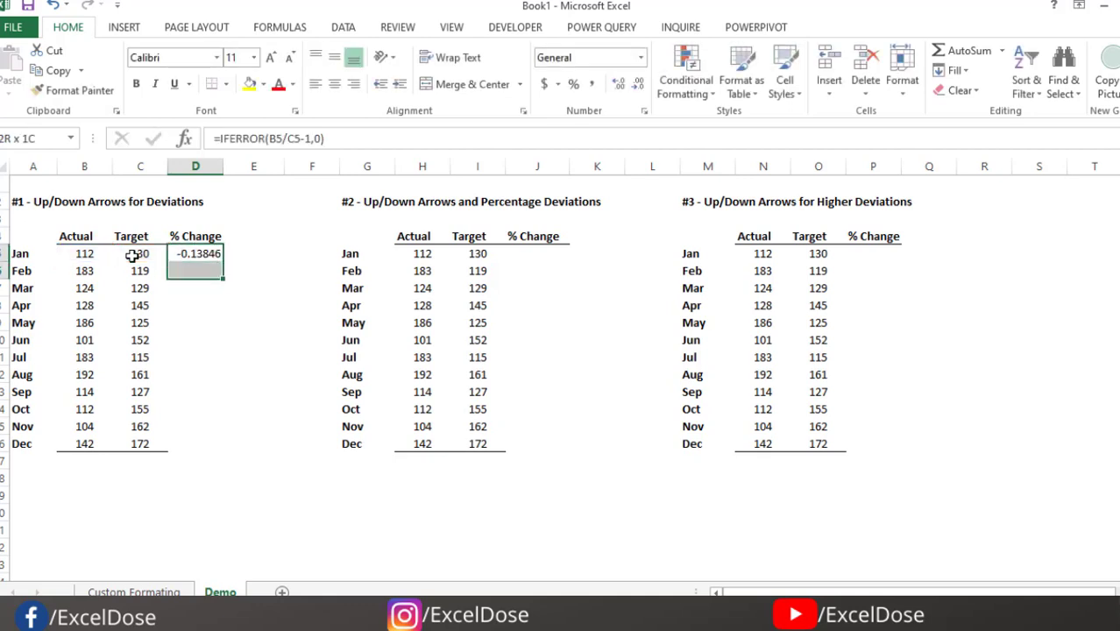
key("shift+Down")
key("shift+Down")
key("shift+Down")
key("shift+Down")
key("shift+Down")
key("shift+Down")
key("shift+Down")
key("shift+Down")
key("shift+Down")
key("shift+Down")
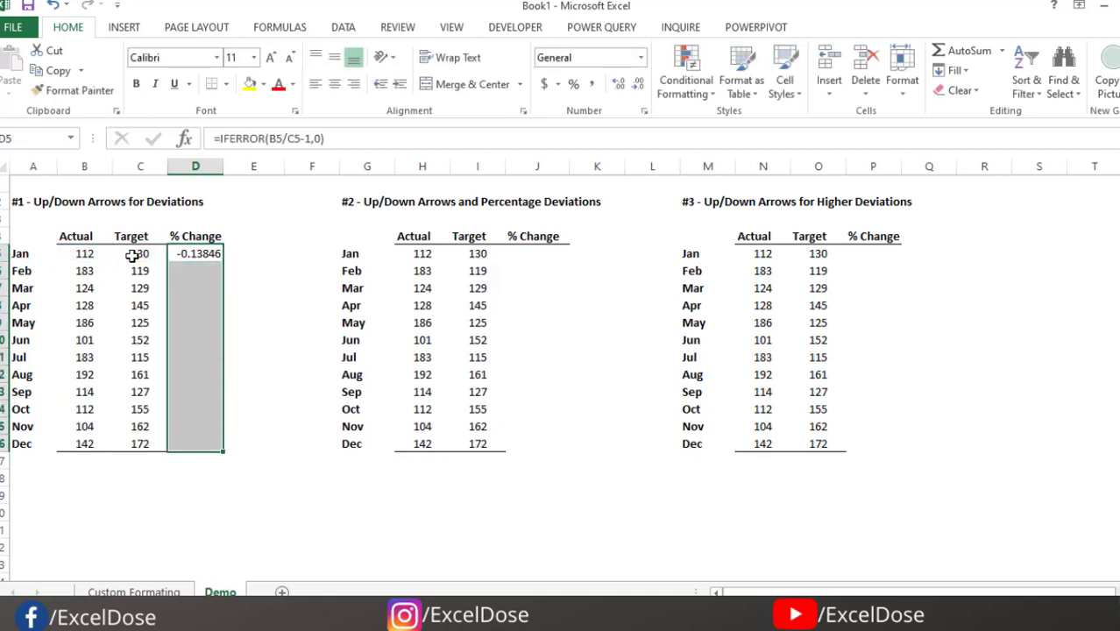
key("ctrl+d")
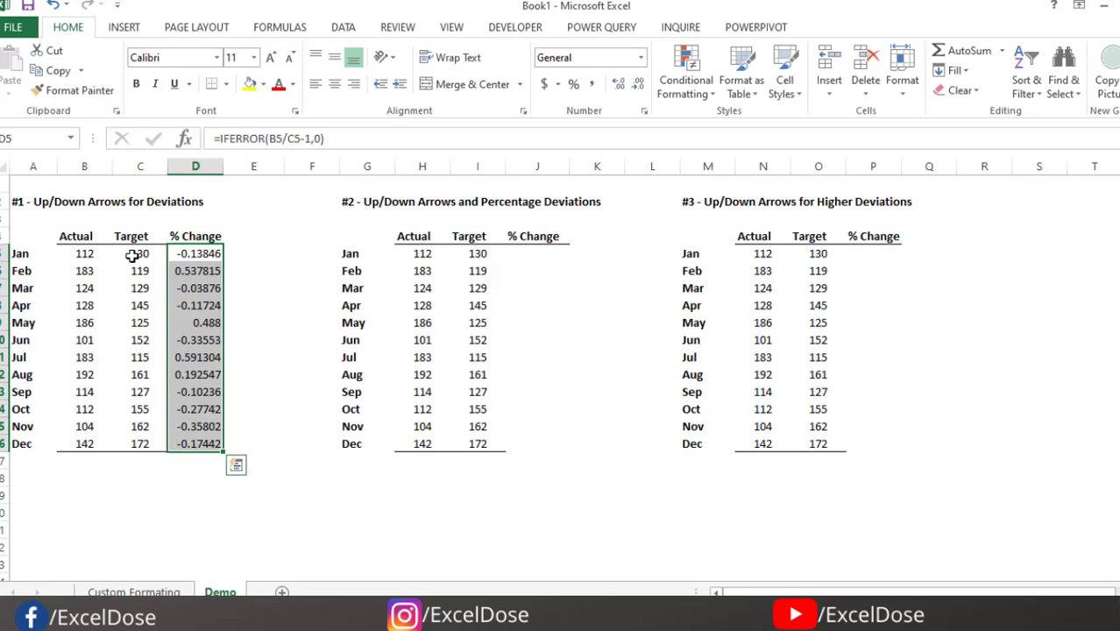
key("ctrl+shift+5")
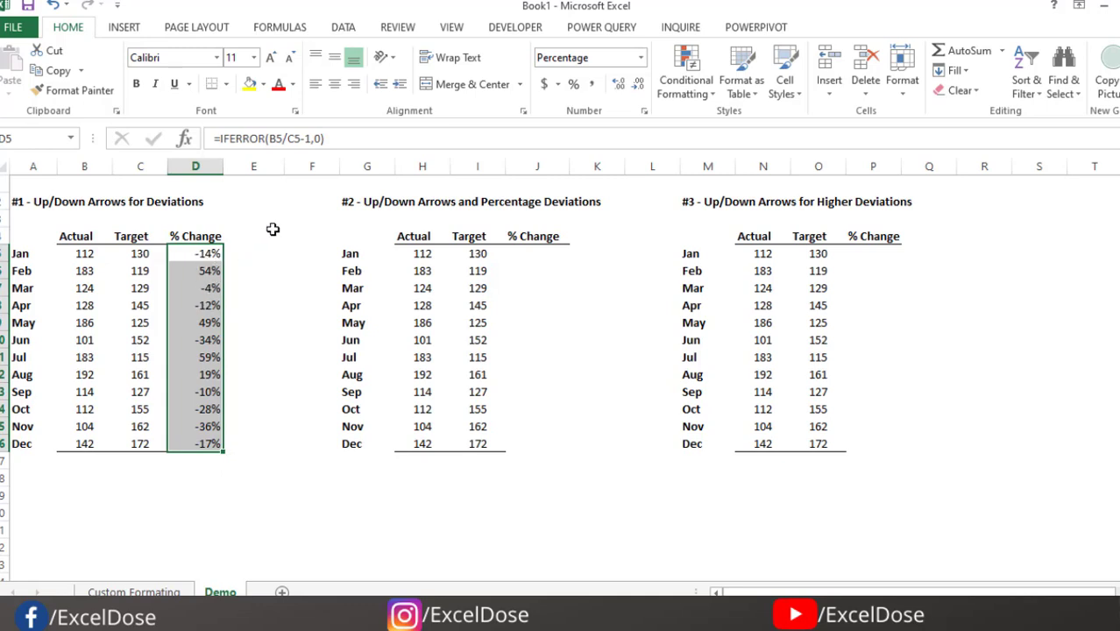
left_click(245, 205)
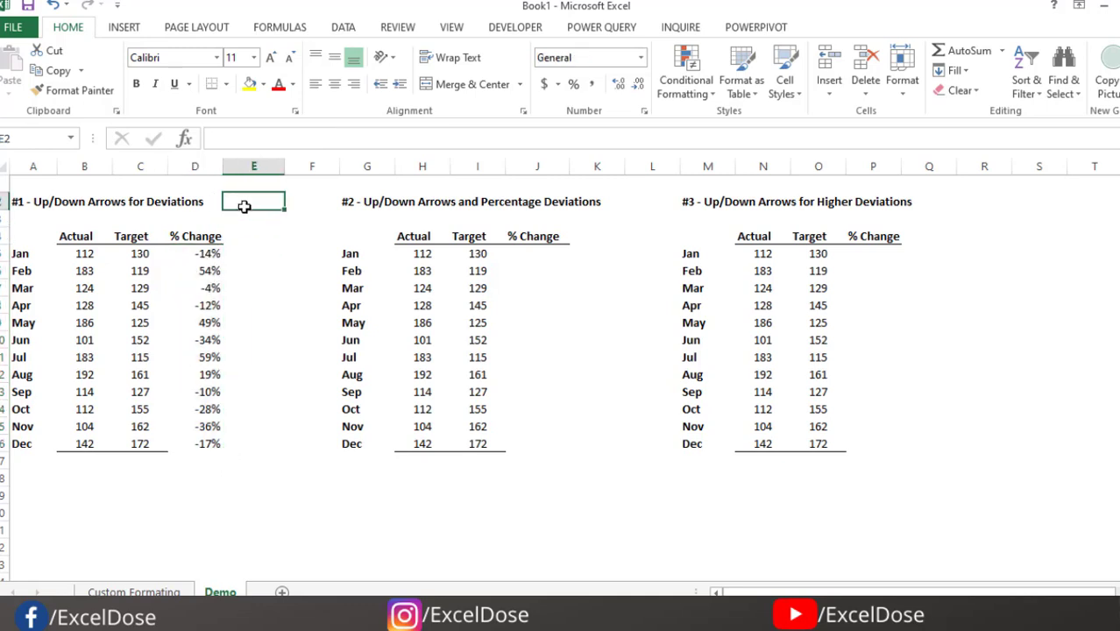
Insert the Black Down-Pointing Triangle ▼ and Black Up-Pointing Triangle ▲ symbols into cell E2 and copy both characters.
left_click(124, 29)
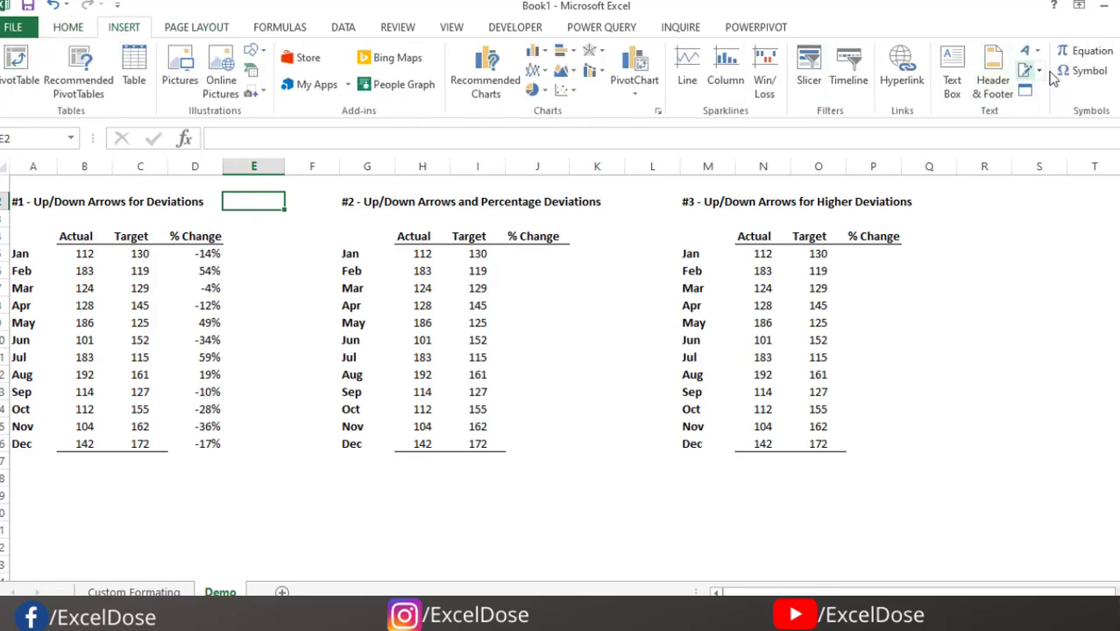
left_click(1077, 75)
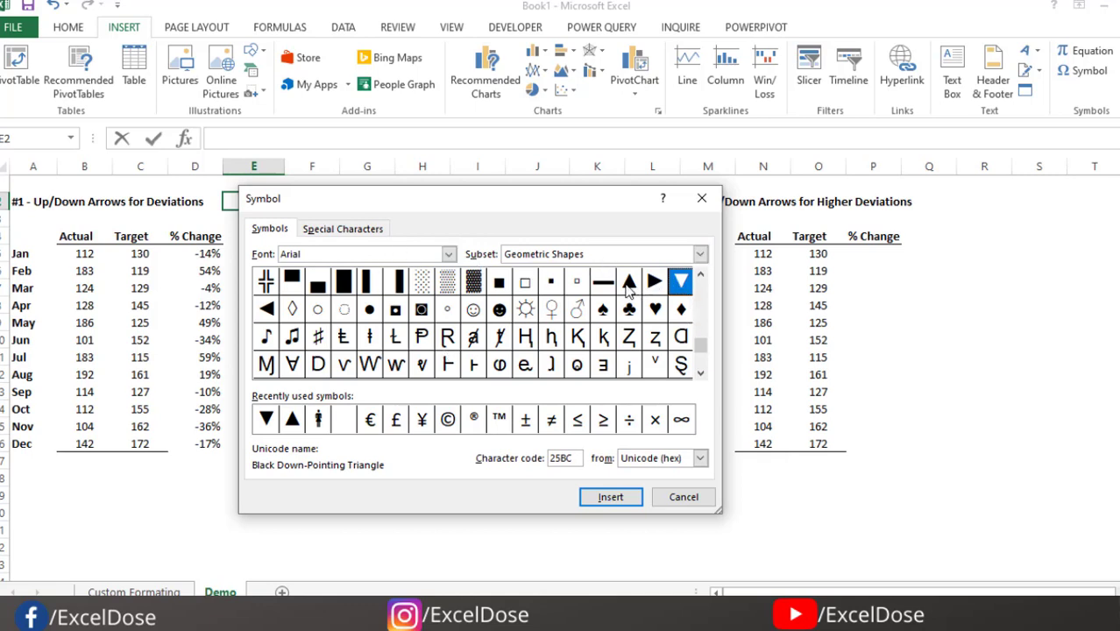
left_click(266, 420)
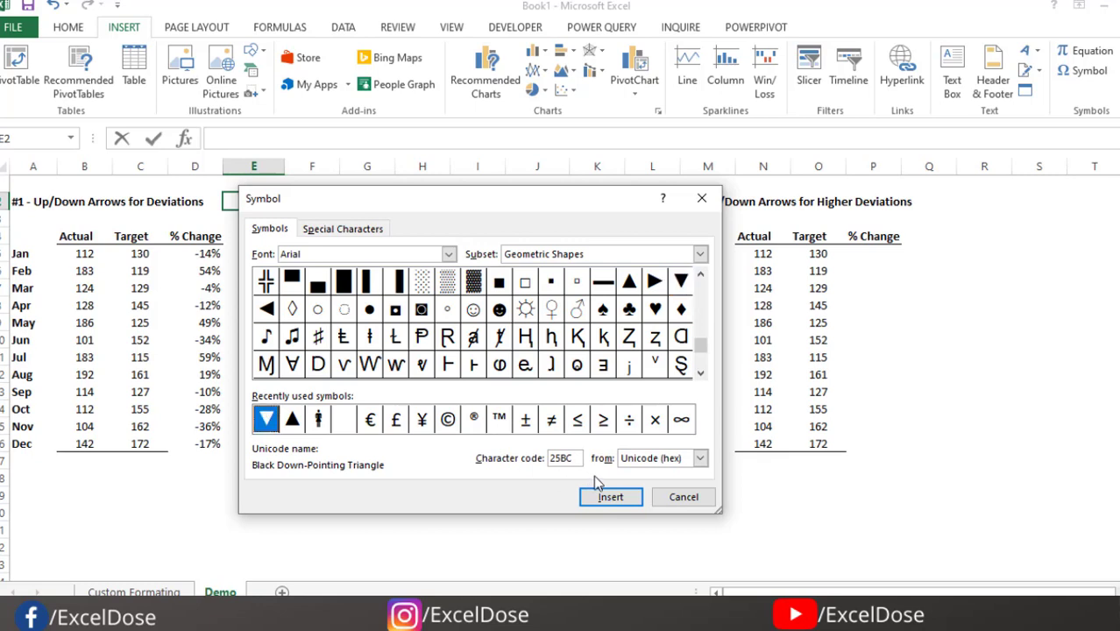
left_click(601, 498)
left_click(293, 419)
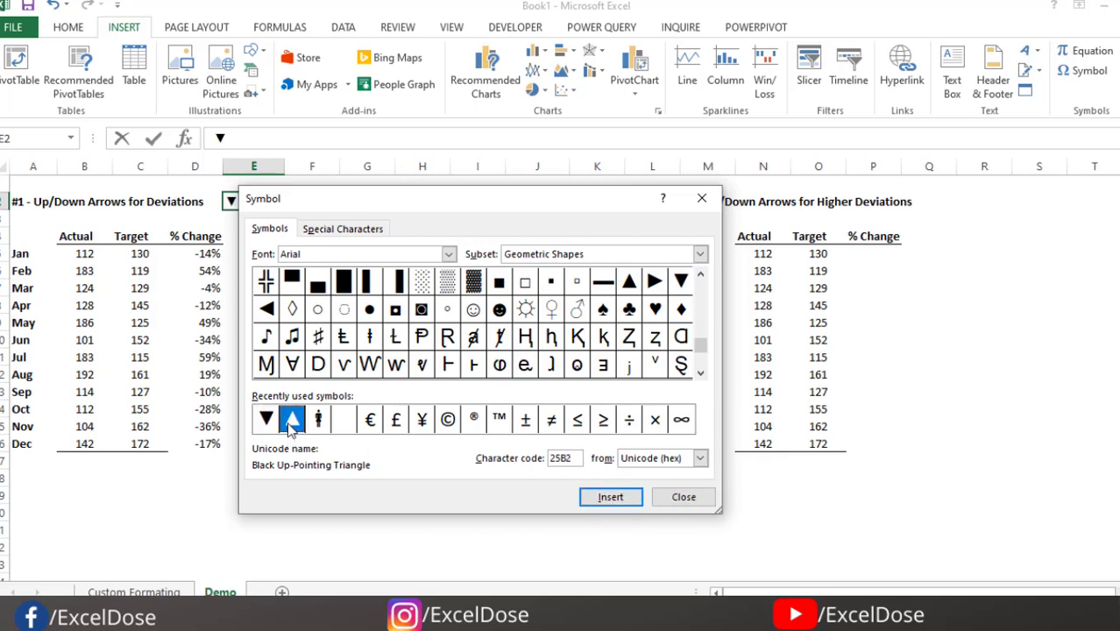
left_click(633, 498)
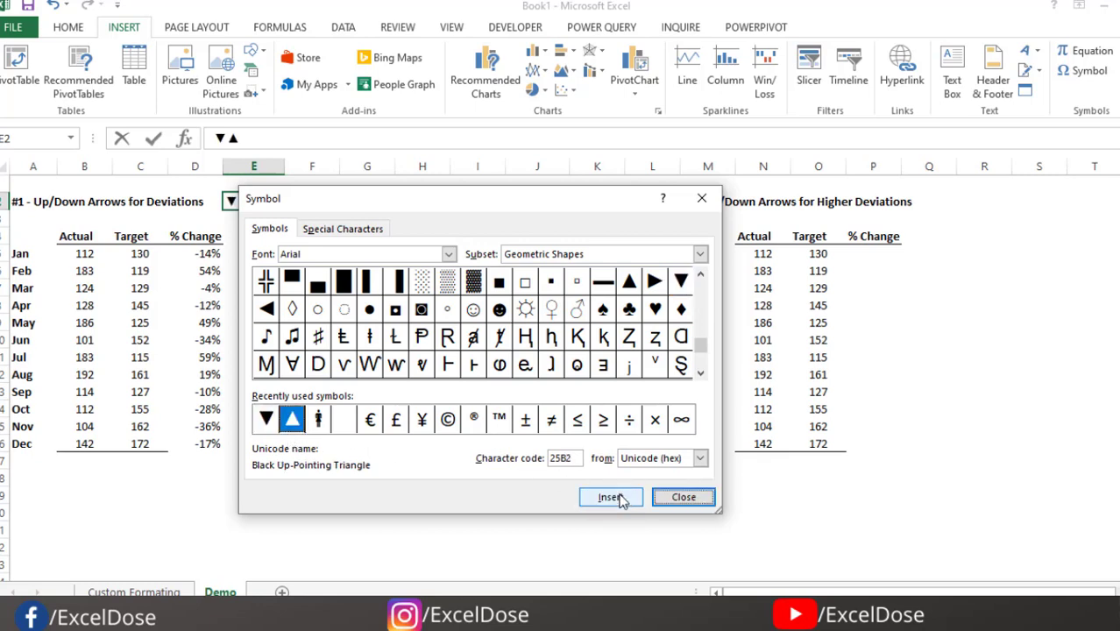
left_click(671, 497)
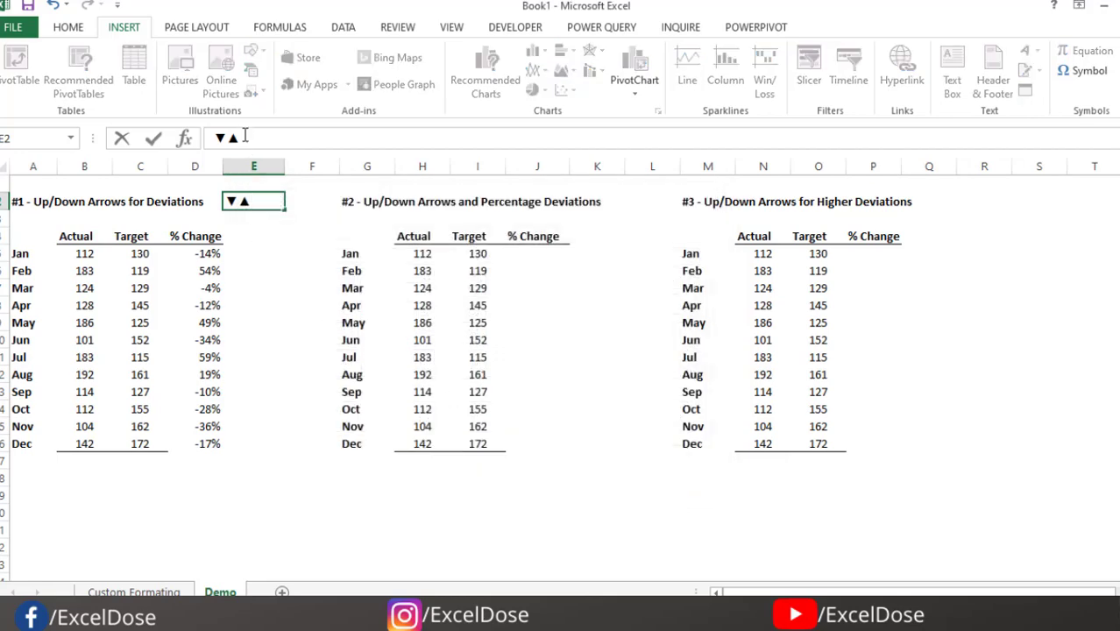
left_click_drag(232, 137, 205, 138)
key("ctrl+c")
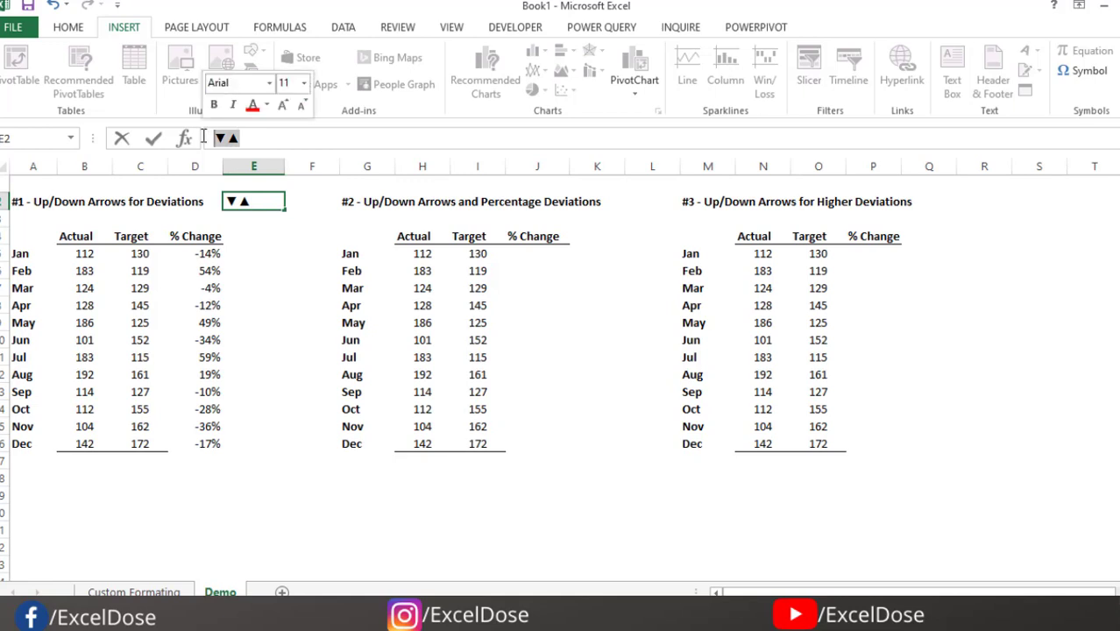
Apply the custom number format "▲";"▼" to the first table's % Change cells D5:D16.
left_click(185, 252)
left_click_drag(185, 268, 185, 444)
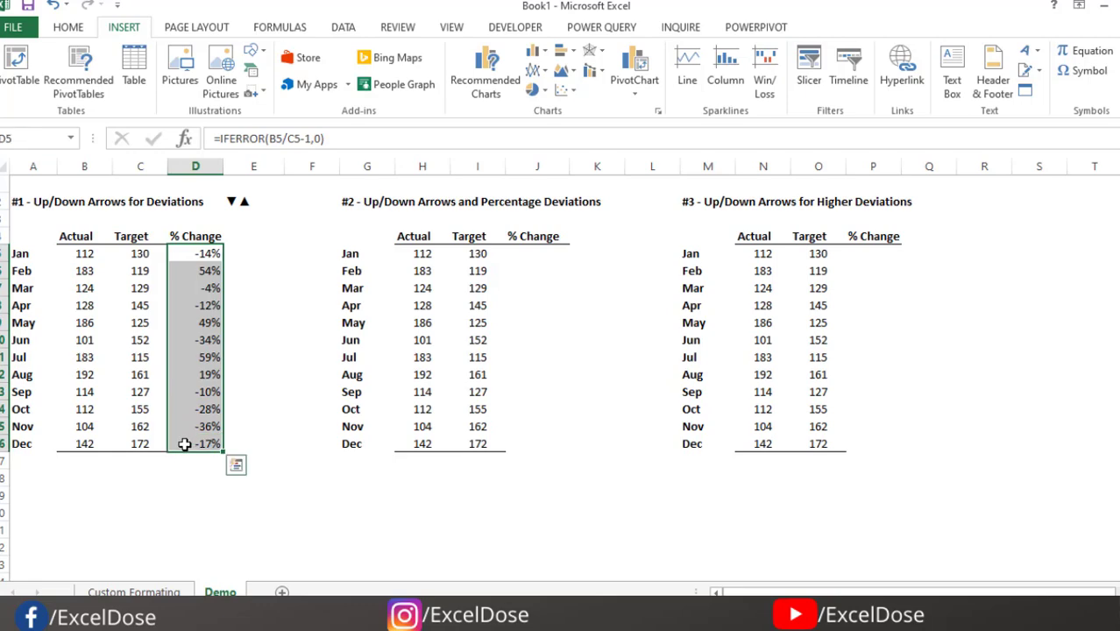
key("ctrl+1")
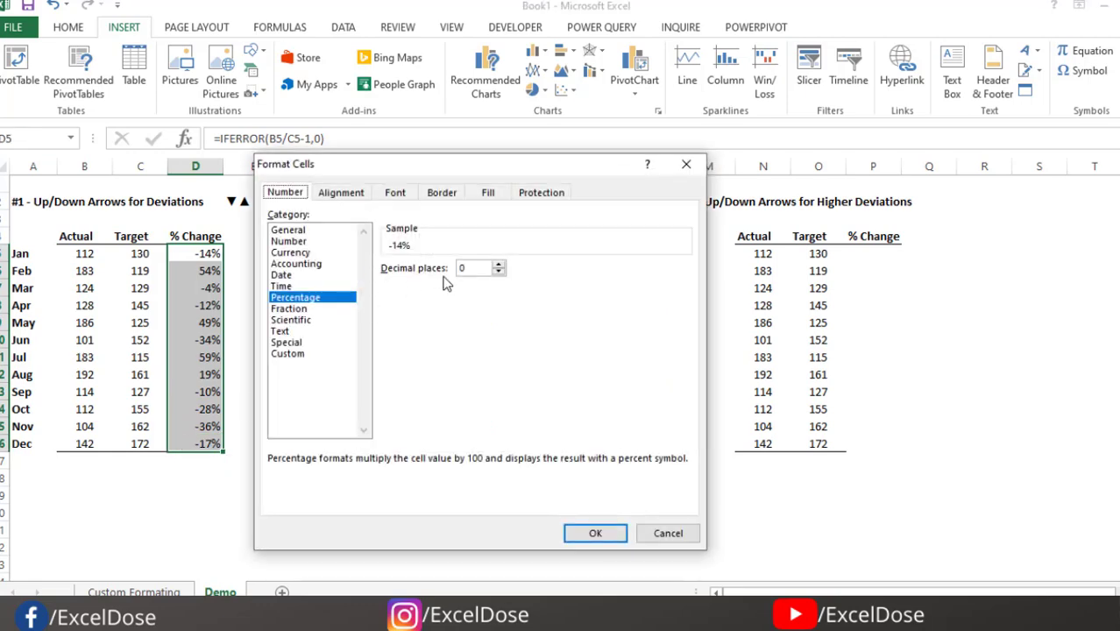
left_click(286, 354)
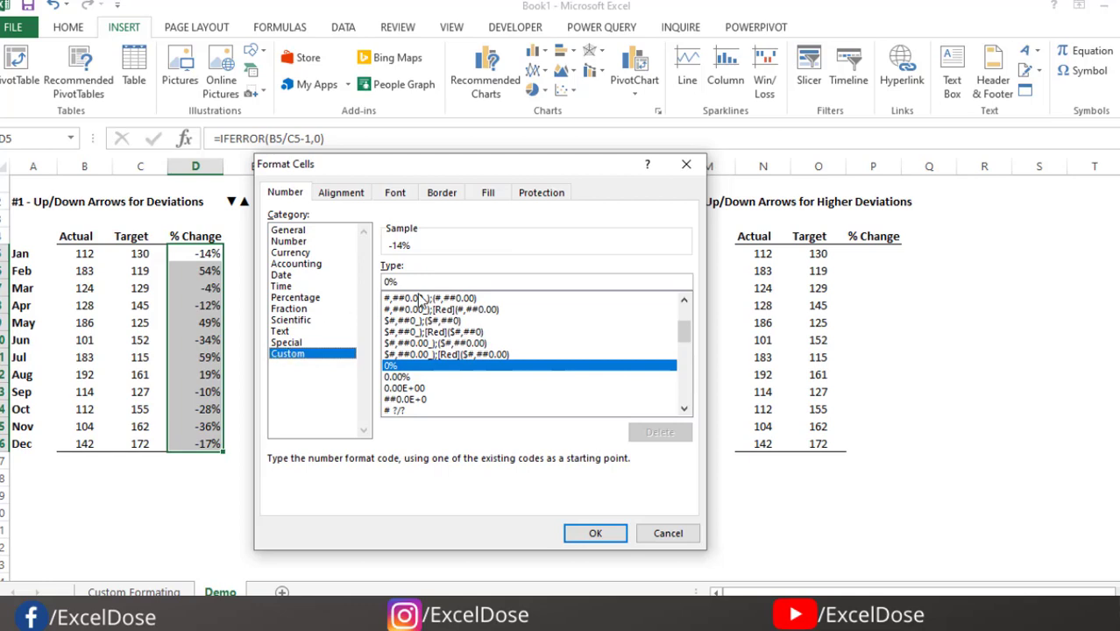
left_click_drag(403, 280, 377, 280)
left_click_drag(506, 169, 556, 157)
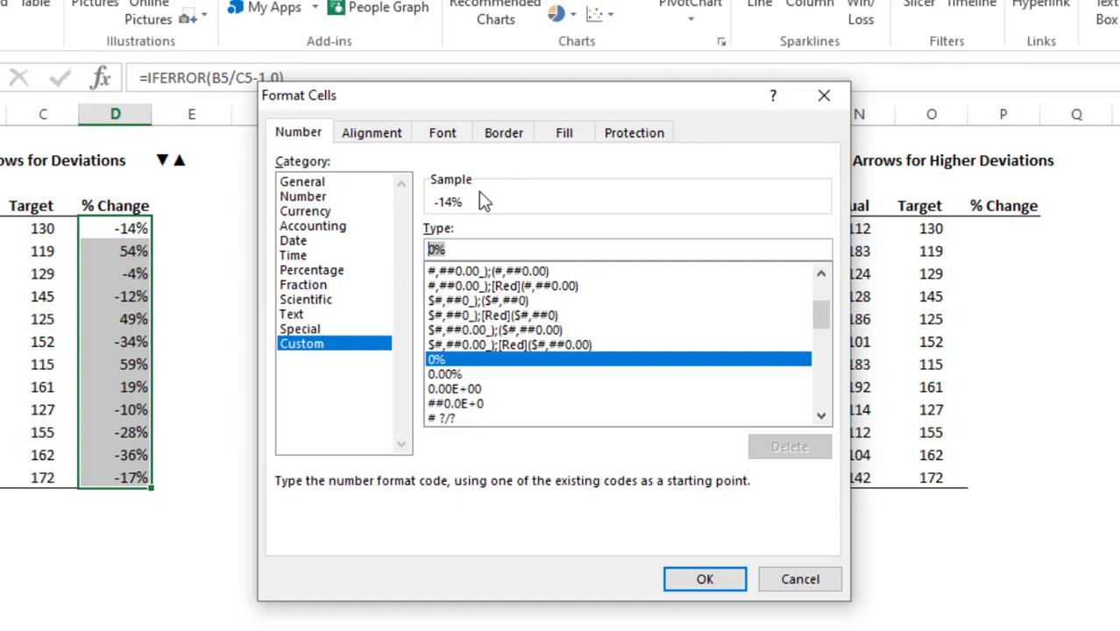
key("Delete")
key("ctrl+v")
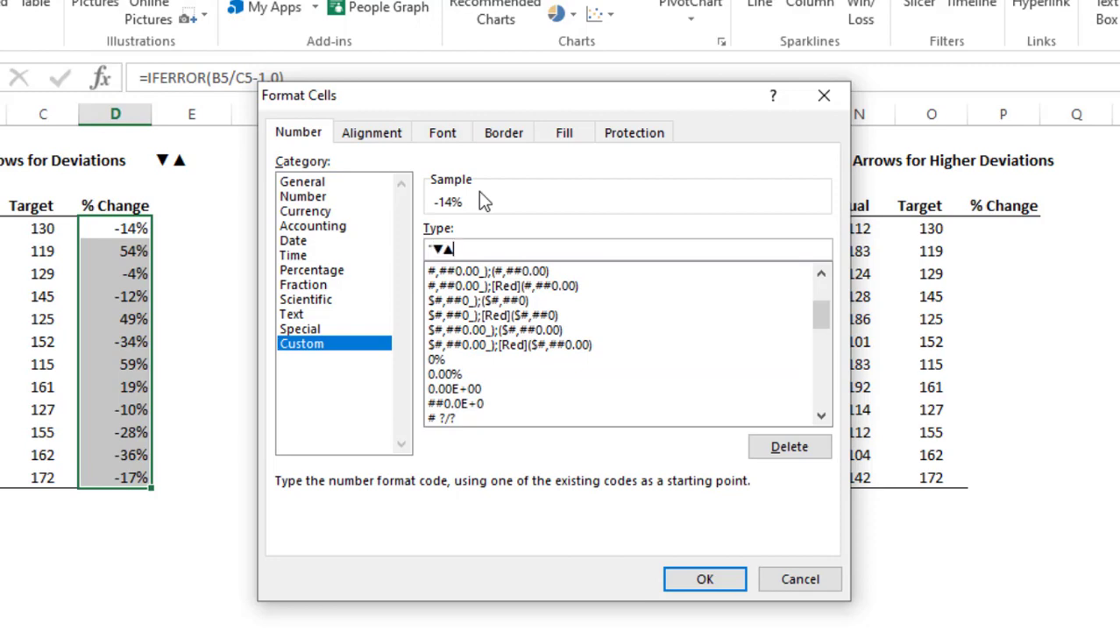
key("Left")
key("Left")
key("Delete")
key("End")
type(";\"▼\"")
left_click(704, 580)
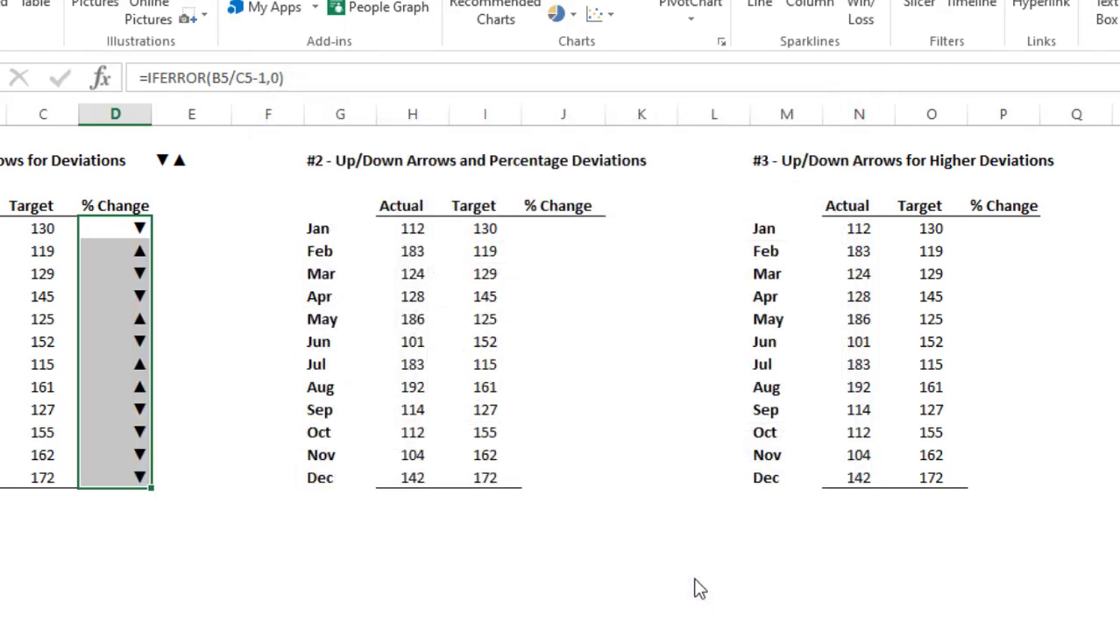
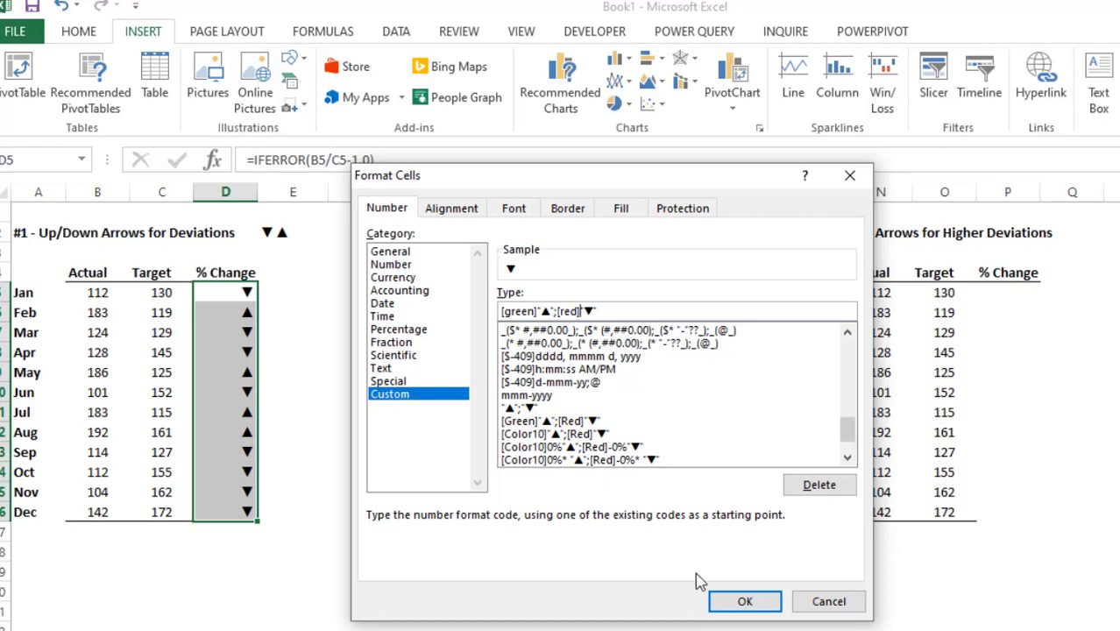
Color the arrows in D5:D16 with the custom format [green]"▲";[red]"▼".
left_click(736, 603)
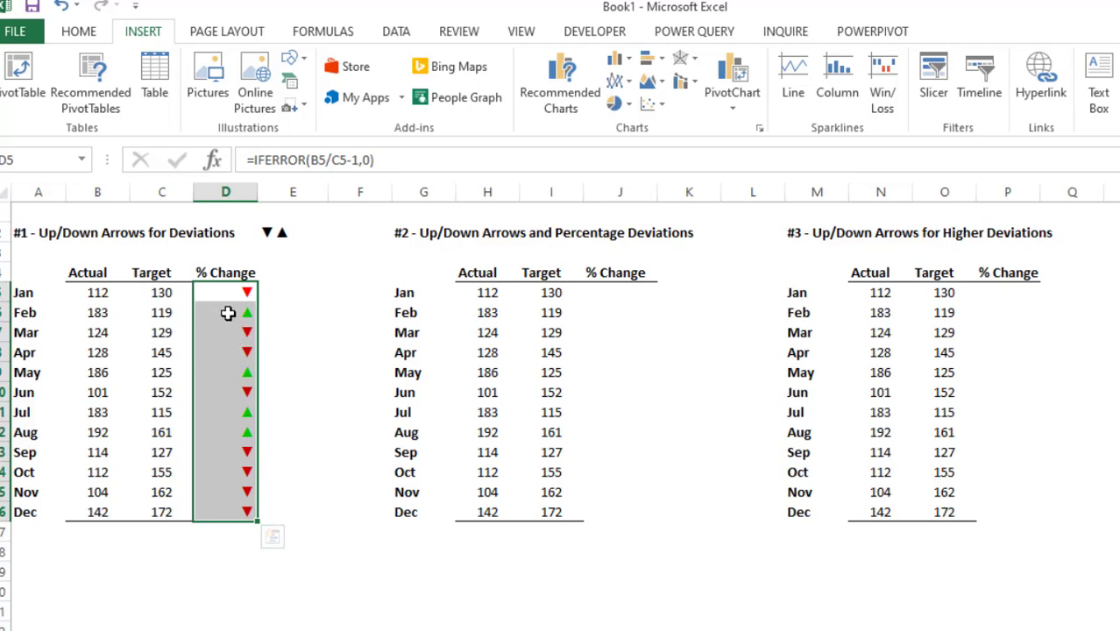
Check the ColorIndex property page in Chrome, and replace Green with color10 for the up arrow in the custom format of D5:D16.
key("ctrl+1")
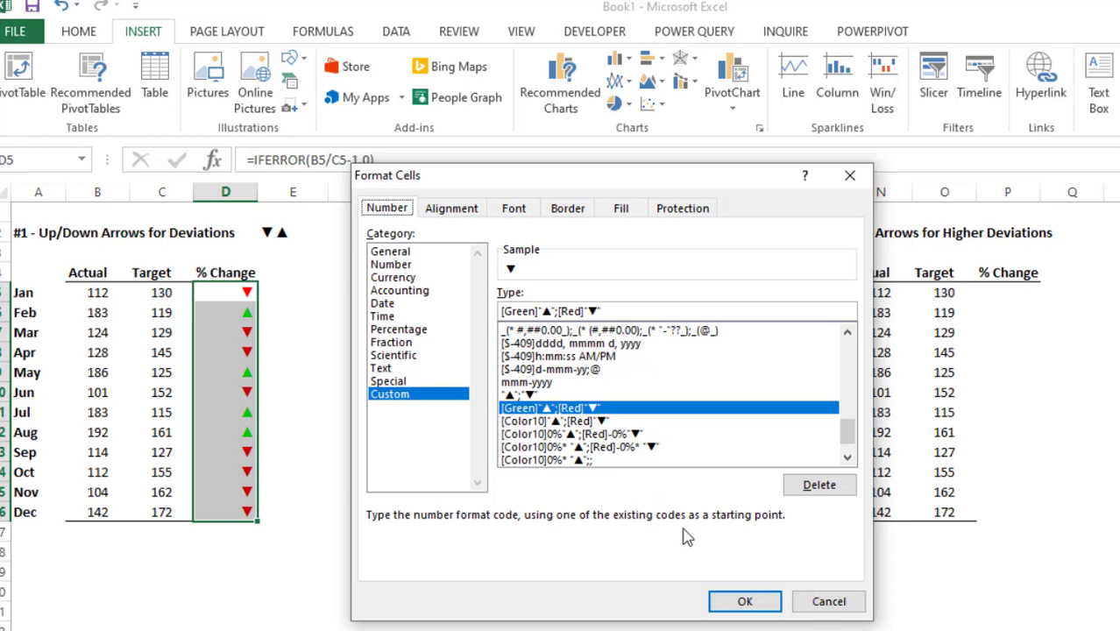
mouse_move(745, 629)
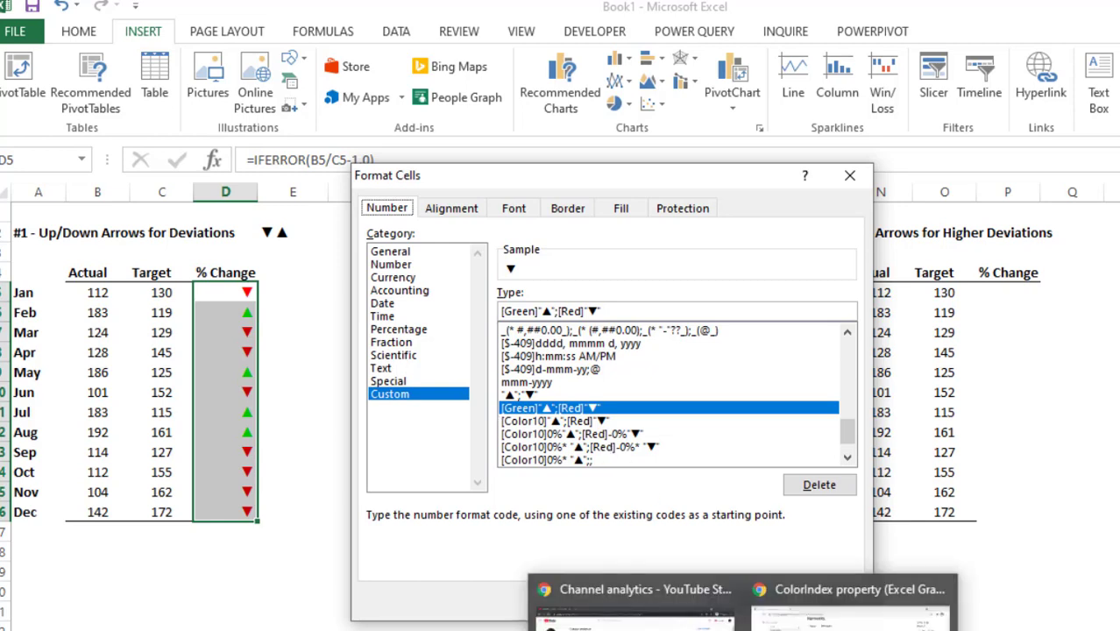
left_click(846, 605)
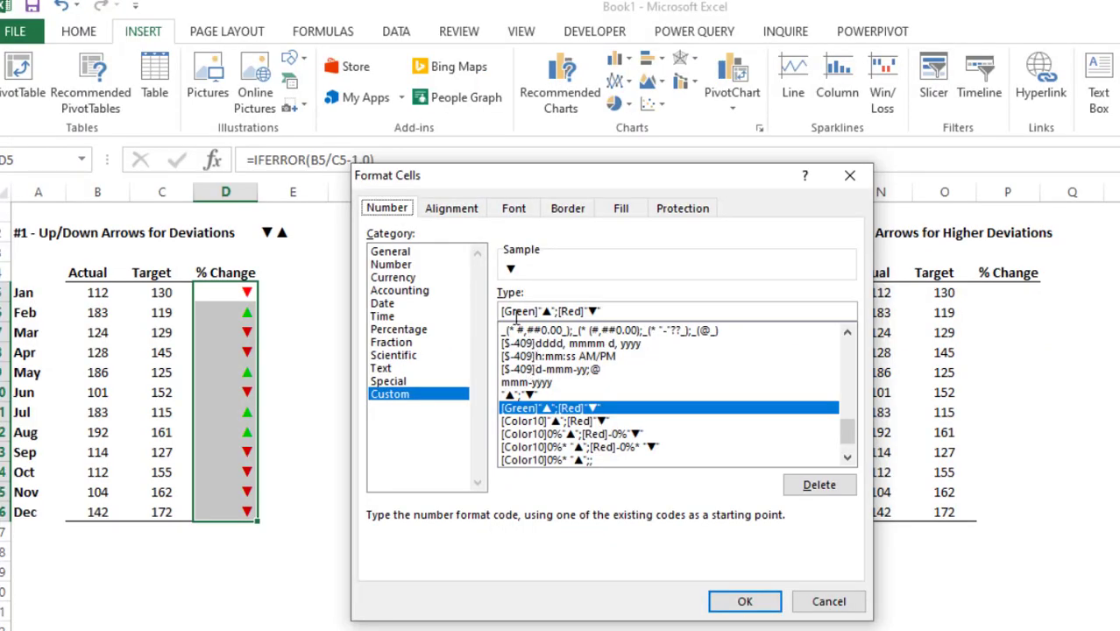
left_click_drag(535, 311, 506, 311)
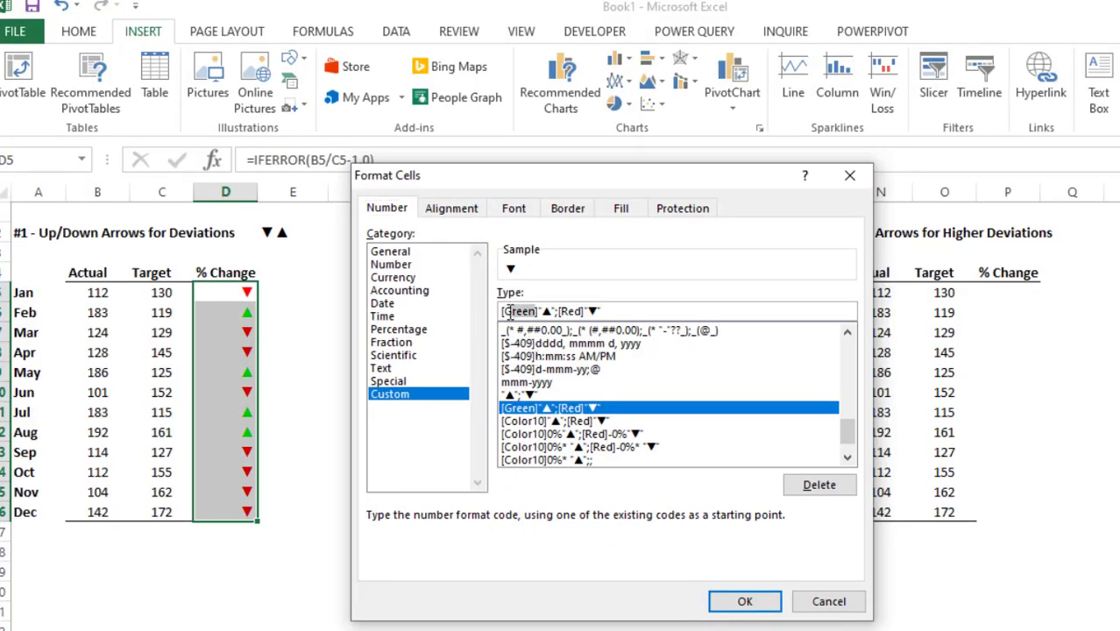
type("Color")
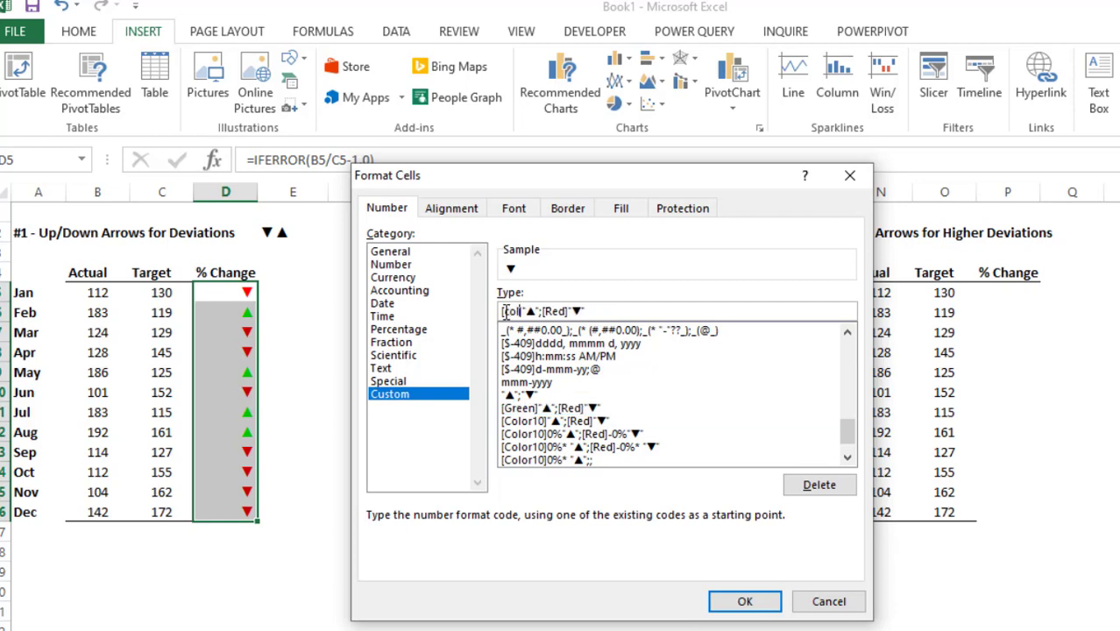
type("10")
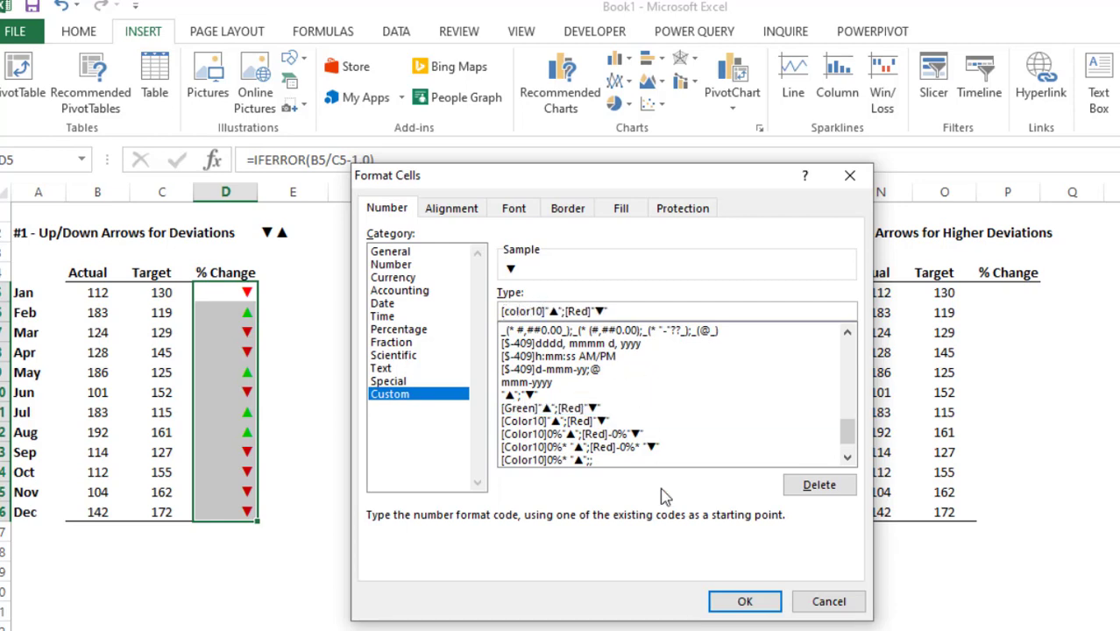
left_click(727, 612)
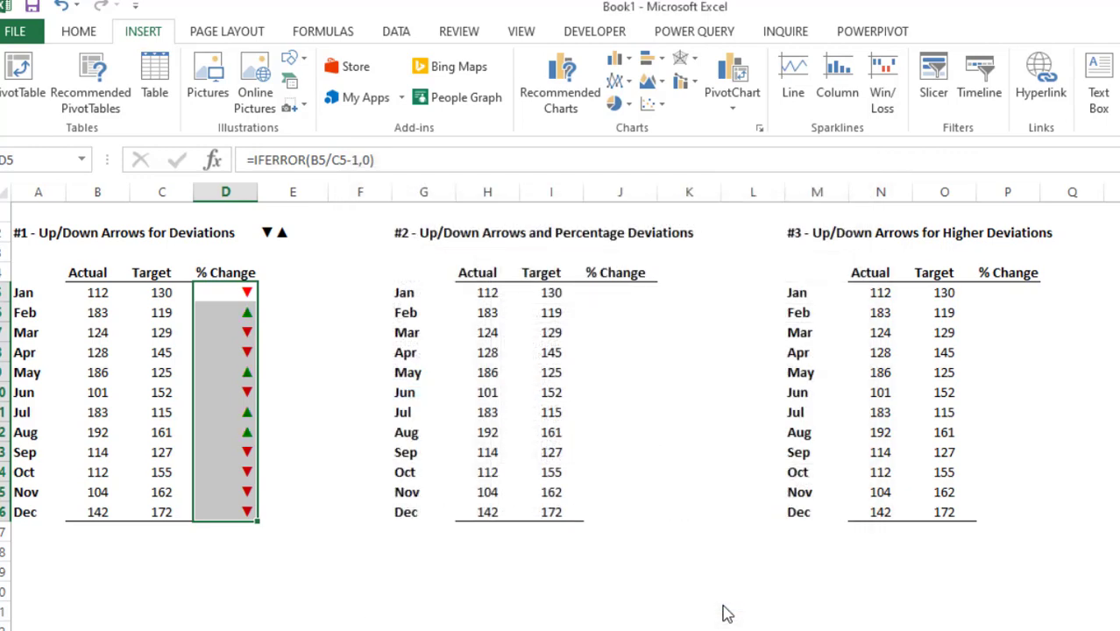
left_click(232, 311)
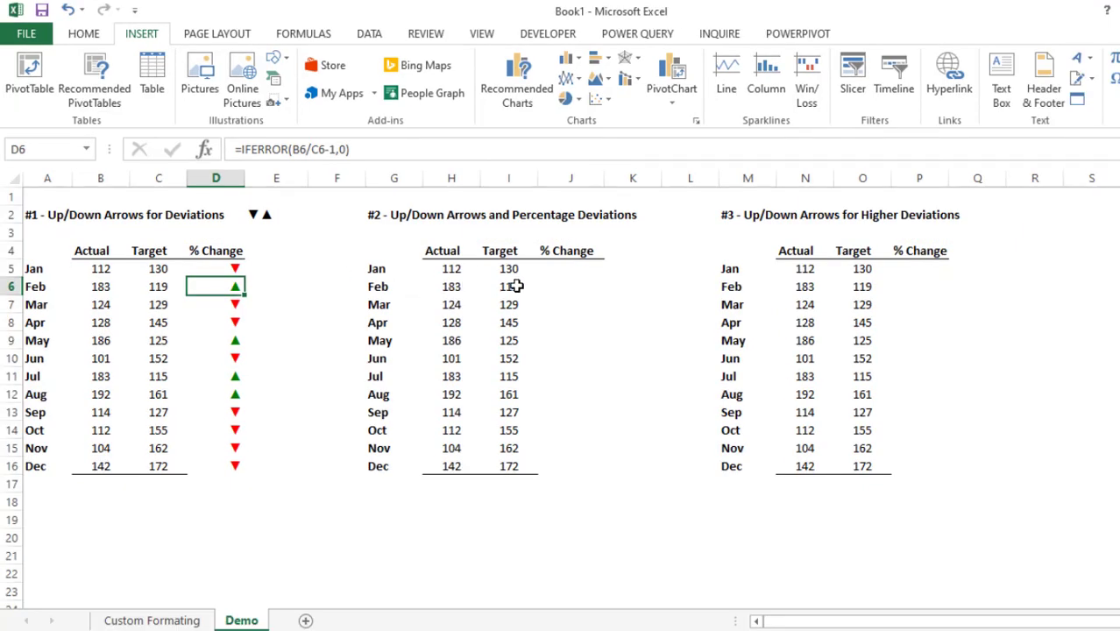
Enter the formula =IFERROR(H5/I5-1,0) in cell J5 for January's % Change in the second table.
left_click(565, 270)
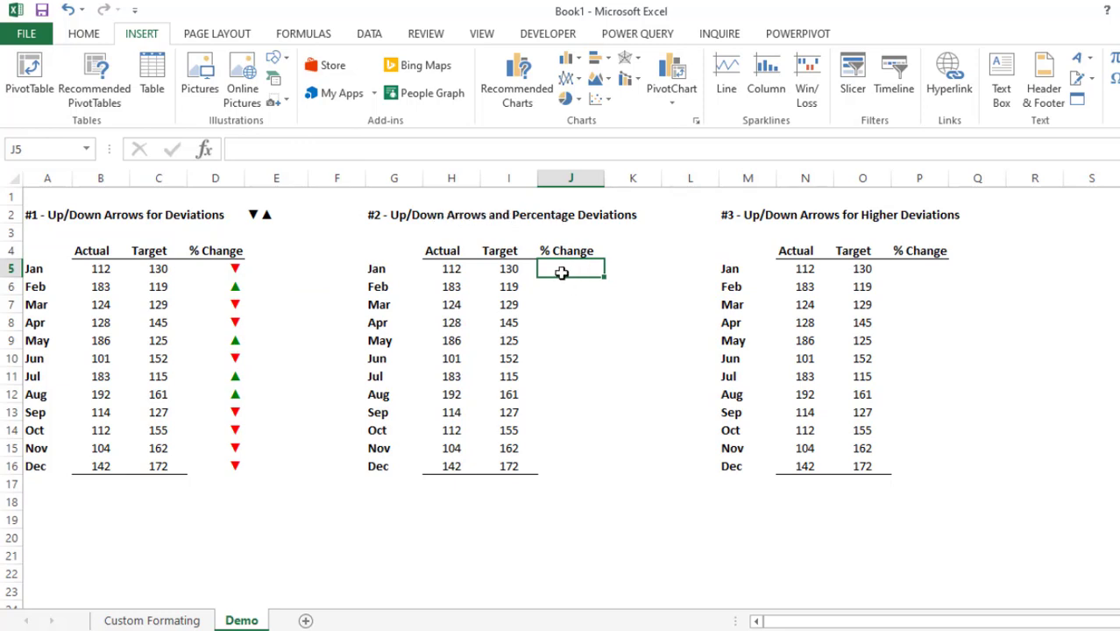
type("=ife")
key("Tab")
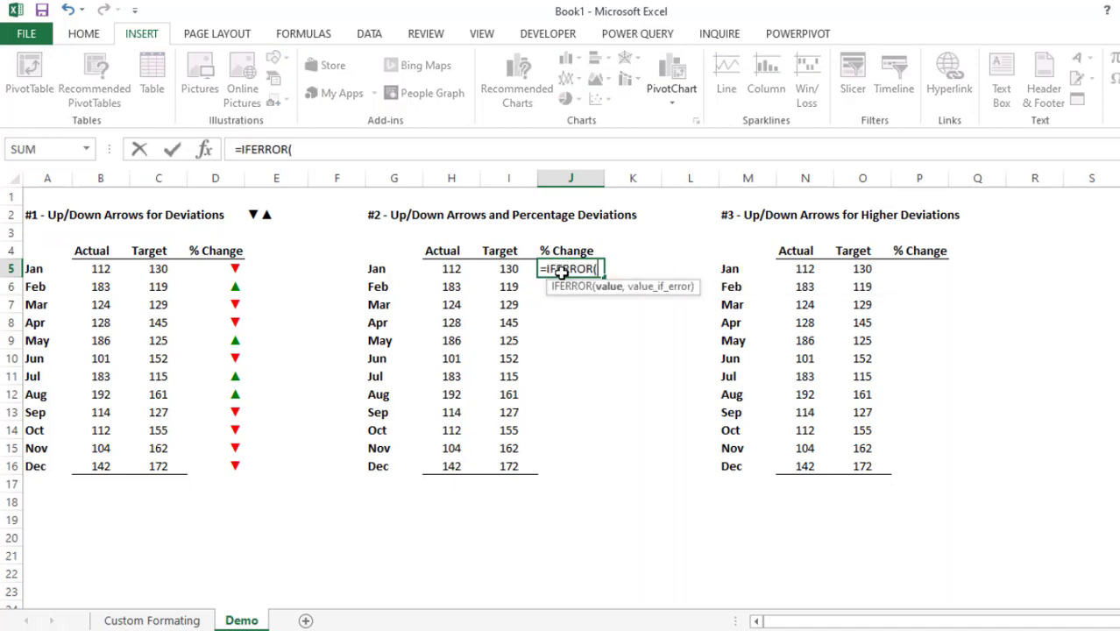
left_click(454, 270)
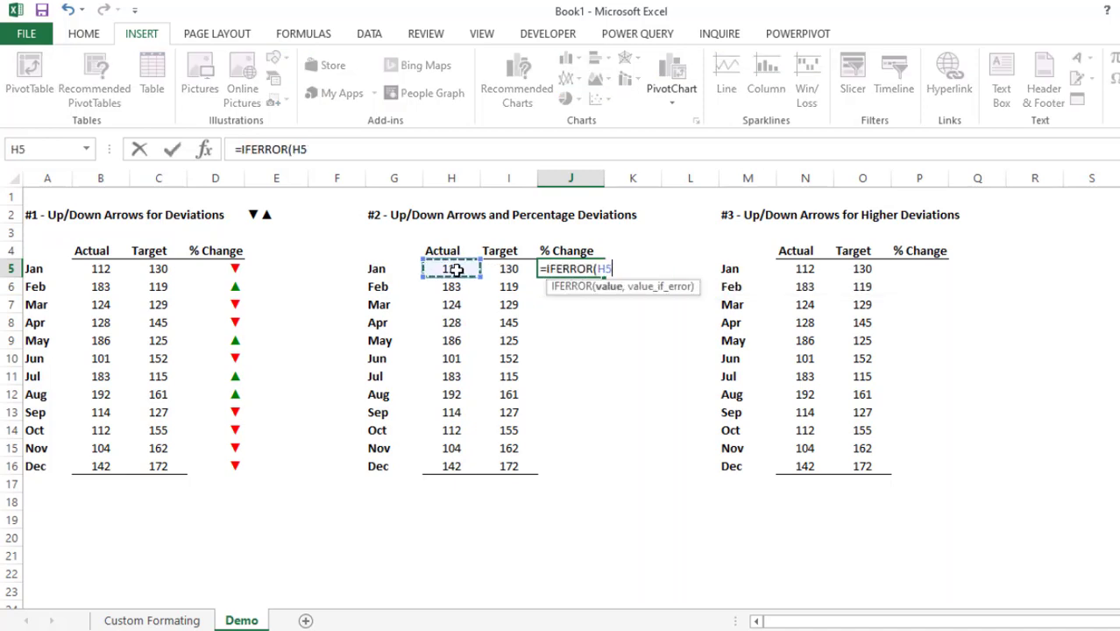
type("/")
left_click(508, 270)
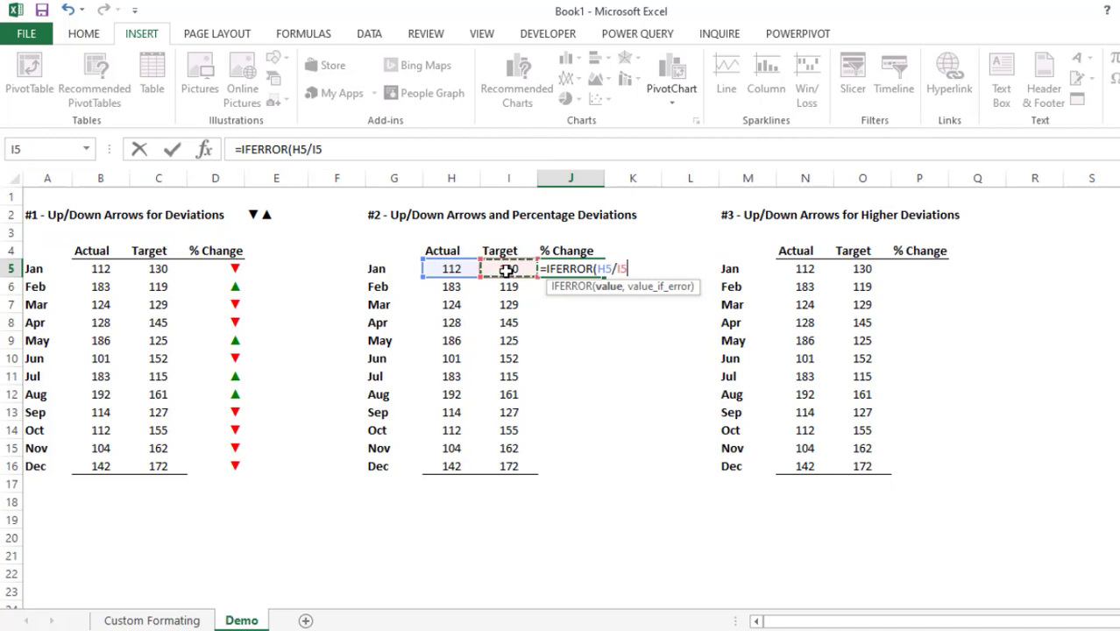
type("-1,")
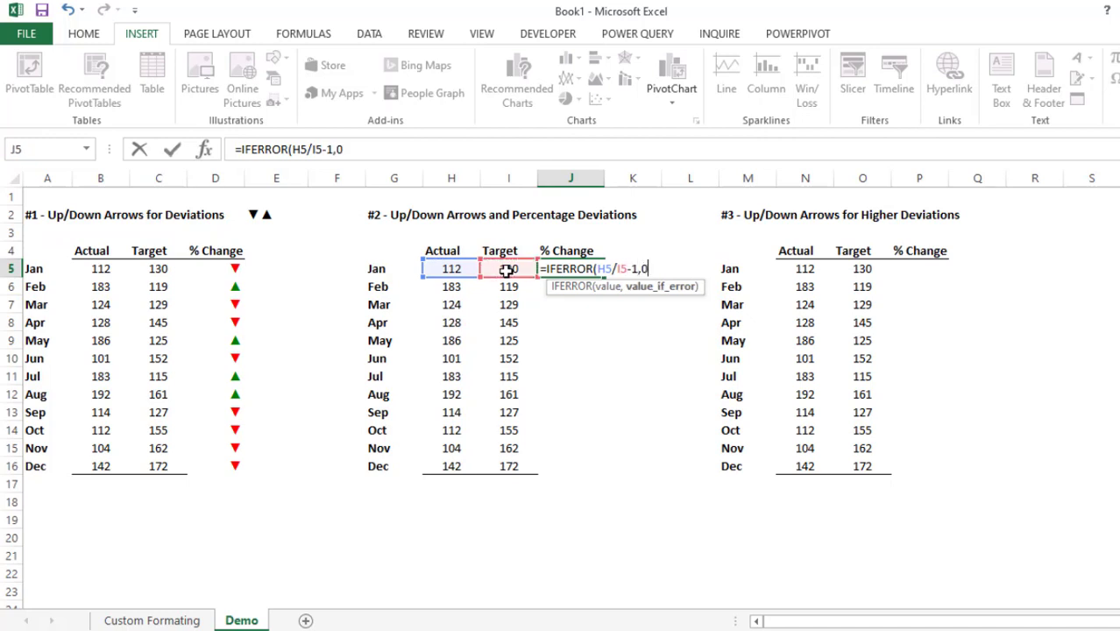
type("0")
key("Return")
Fill the J5 formula down through J16 and format the second table's % Change values as whole percentages.
key("Up")
key("shift+Down")
key("shift+Down")
key("shift+Down")
key("shift+Down")
key("shift+Down")
key("shift+Down")
key("shift+Down")
key("shift+Down")
key("shift+Down")
key("shift+Down")
key("shift+Down")
key("shift+Down")
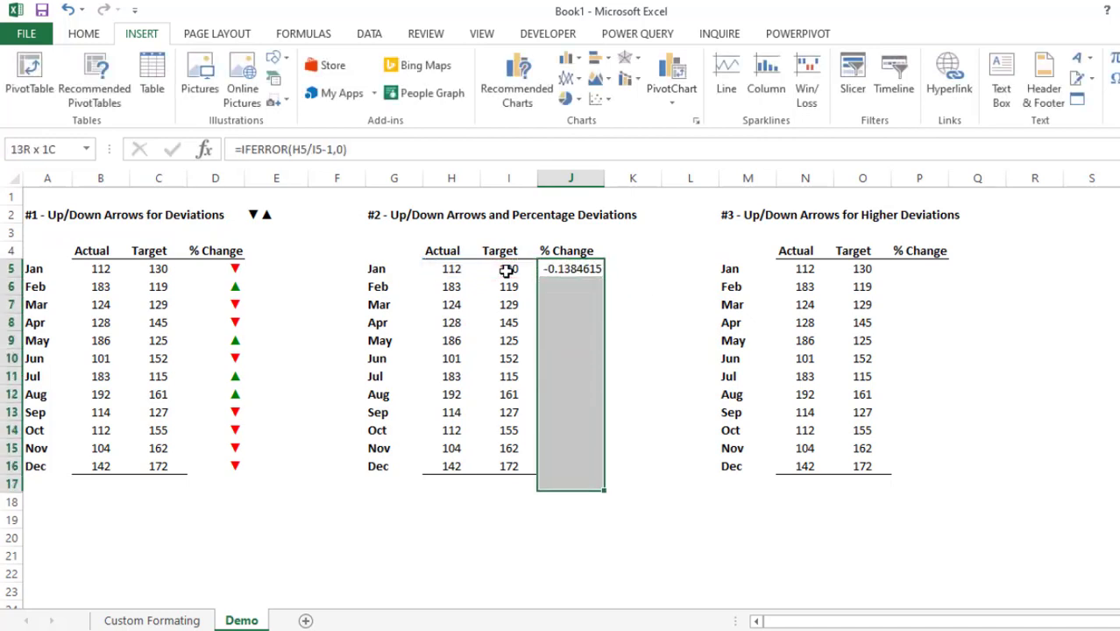
key("shift+Up")
key("ctrl+d")
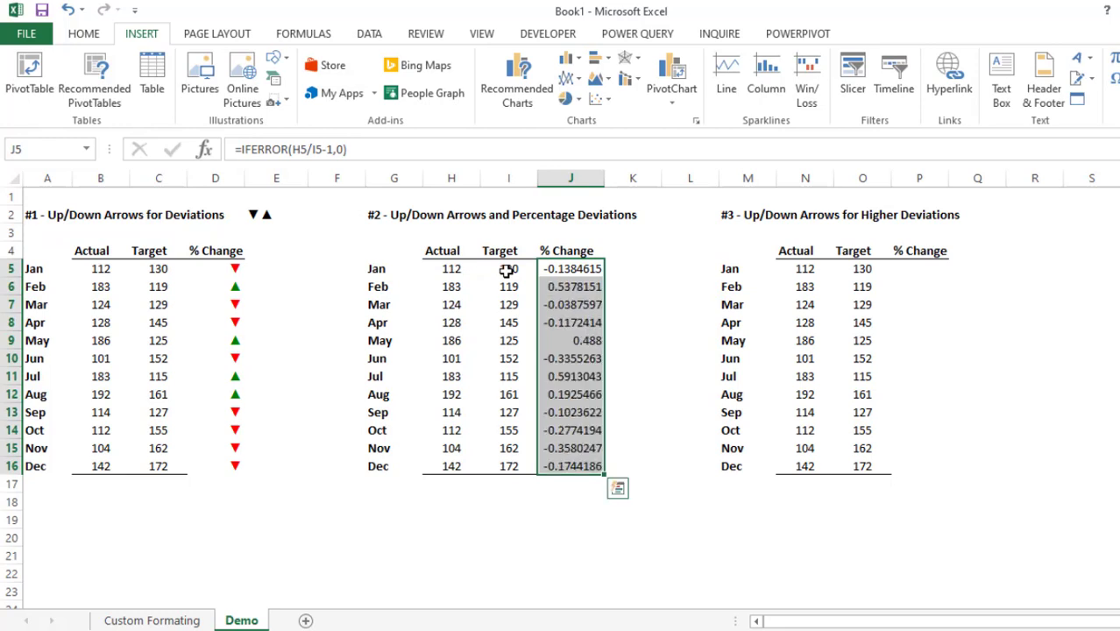
key("ctrl+shift+5")
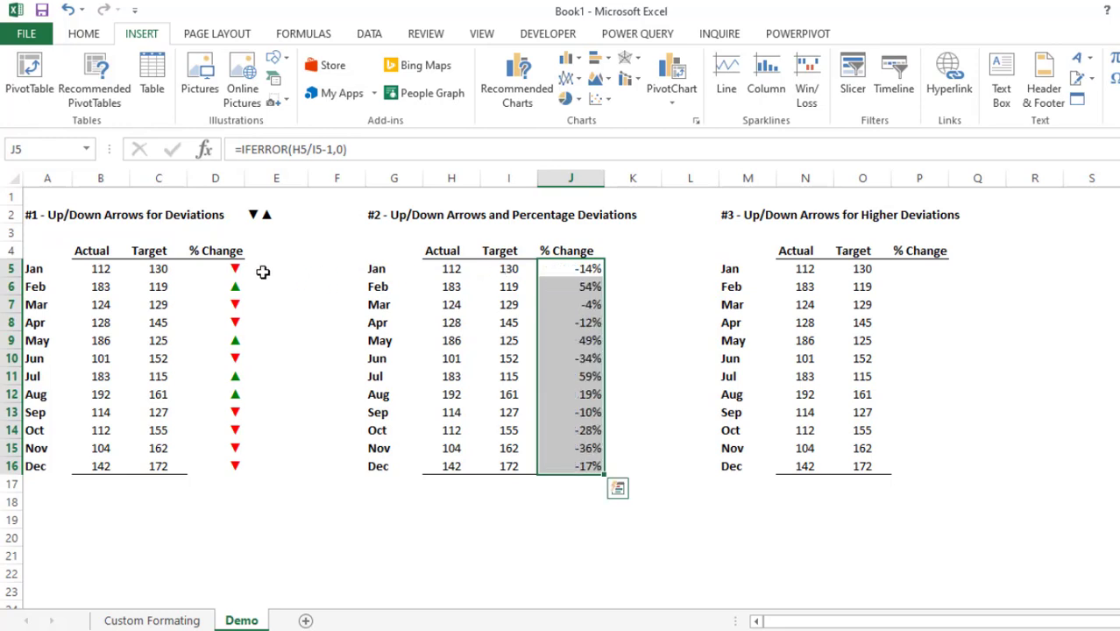
Copy the custom number format code [Color10]"▲";[Red]"▼" from the first table's % Change cells D5:D16.
left_click_drag(230, 272, 213, 467)
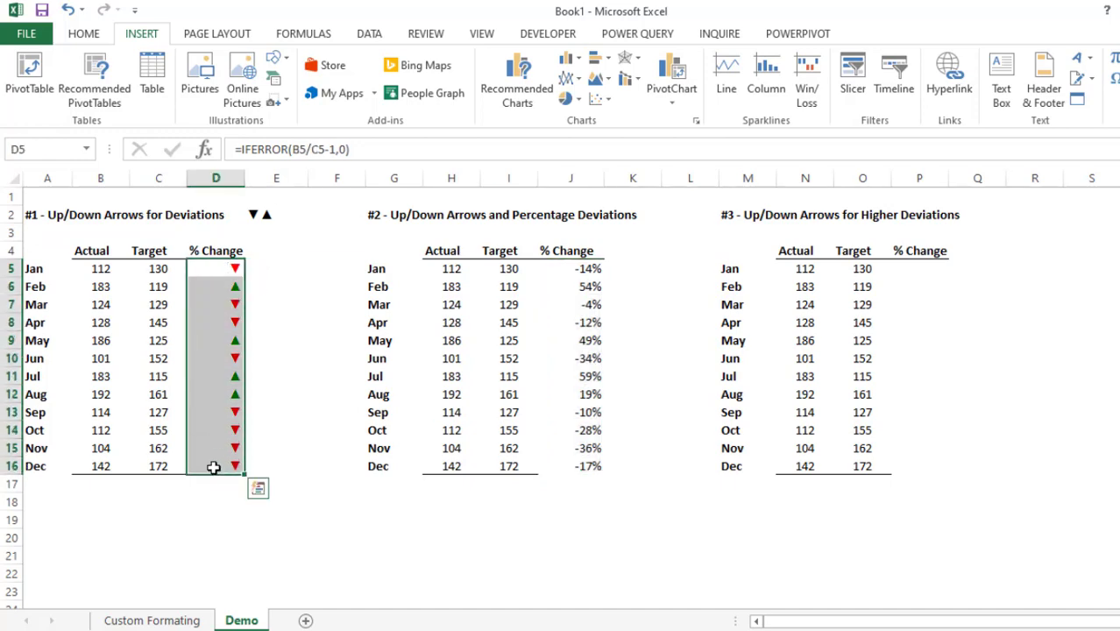
key("ctrl+1")
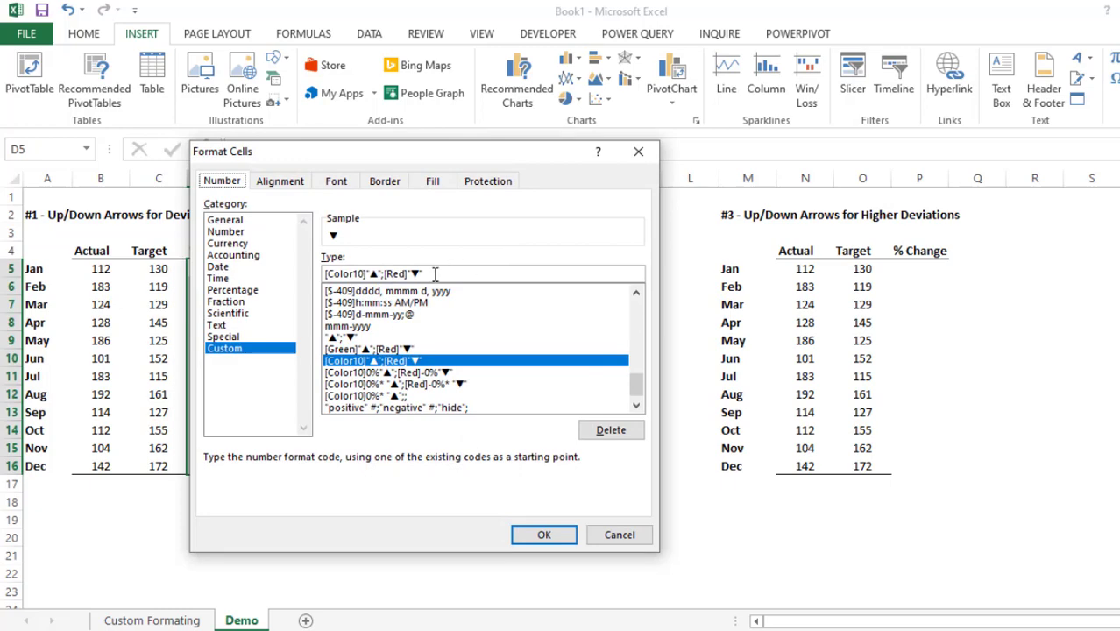
left_click_drag(435, 274, 326, 274)
key("ctrl+c")
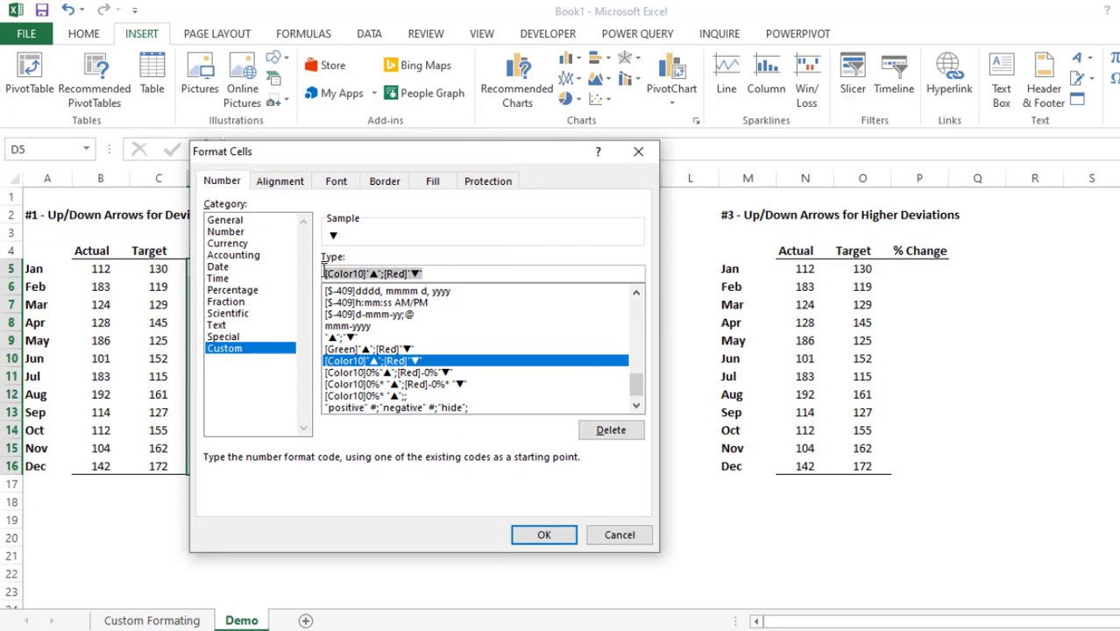
left_click(544, 534)
Paste the copied arrow code in place of 0% as the custom number format code for J5:J16.
left_click_drag(580, 267, 582, 466)
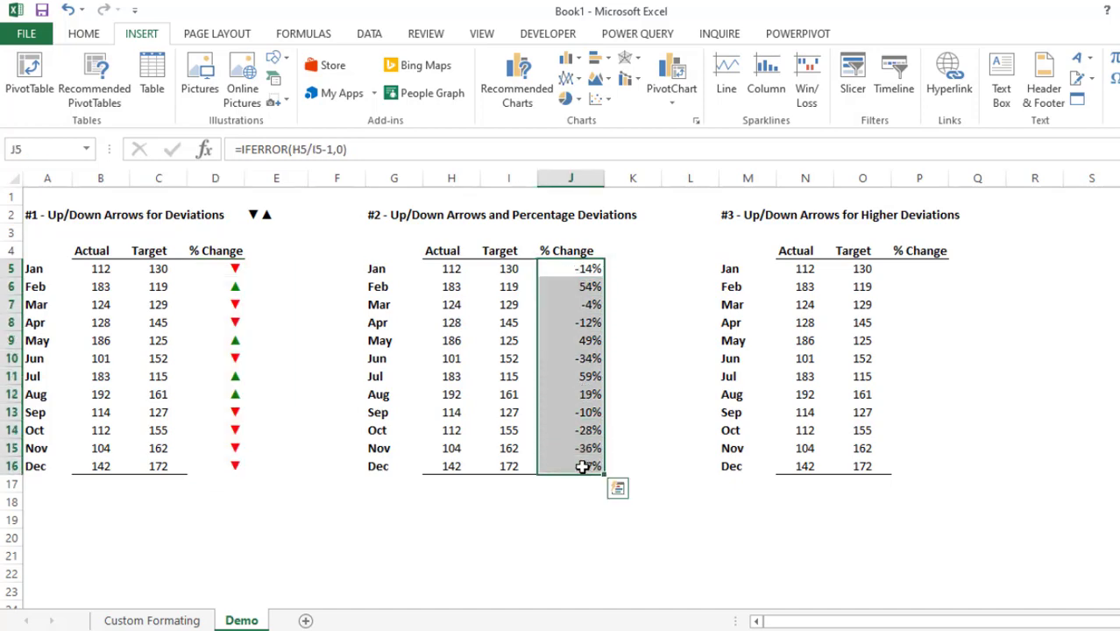
key("ctrl+1")
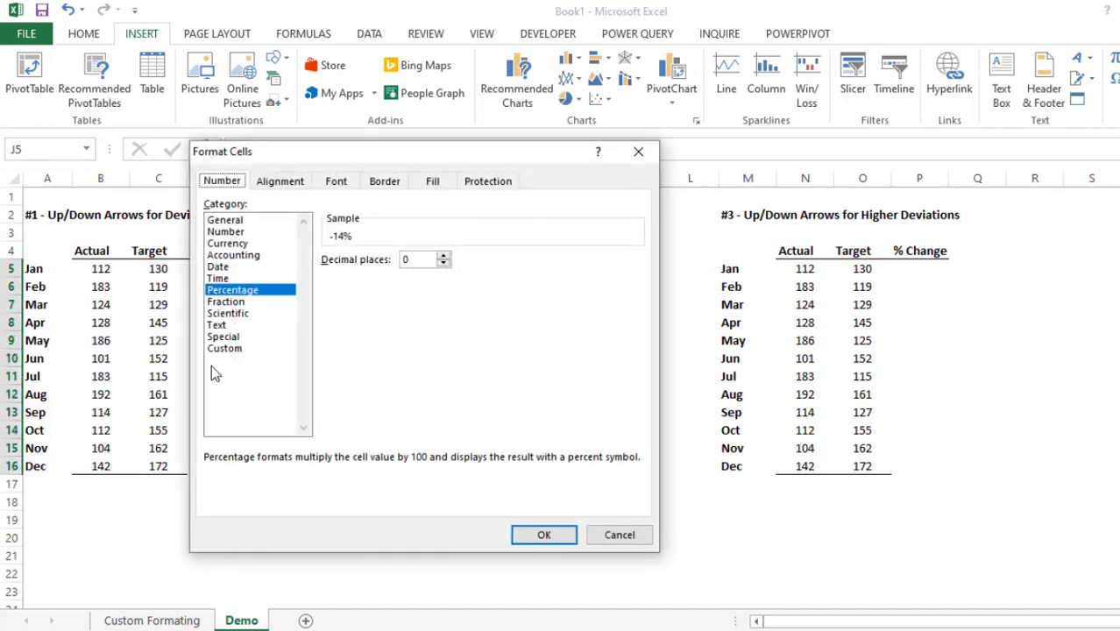
left_click(226, 348)
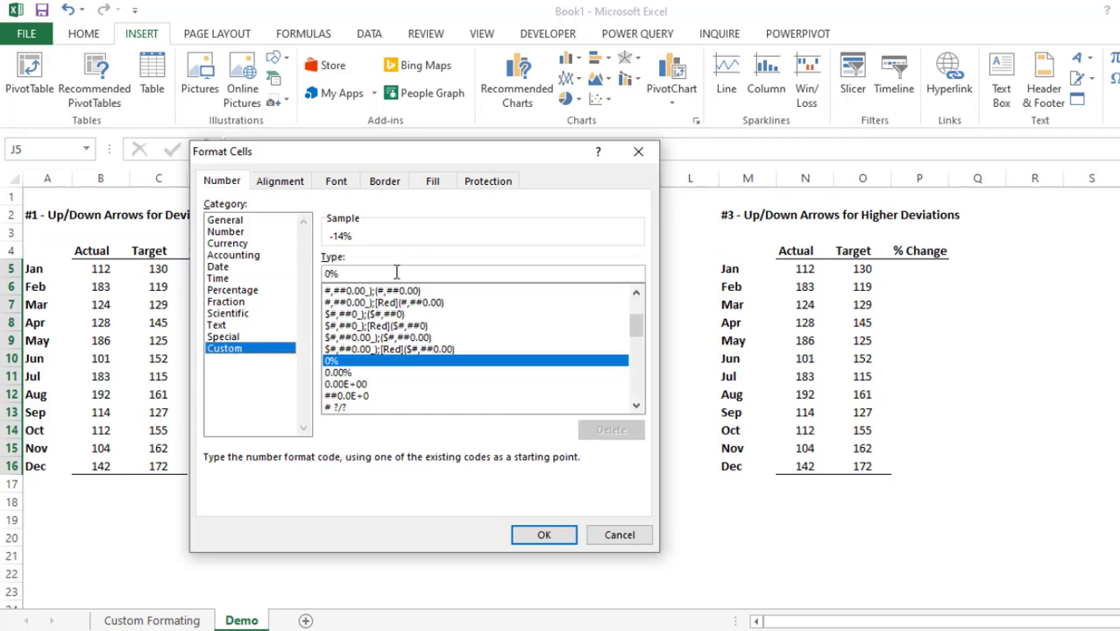
left_click_drag(396, 273, 313, 272)
key("ctrl+v")
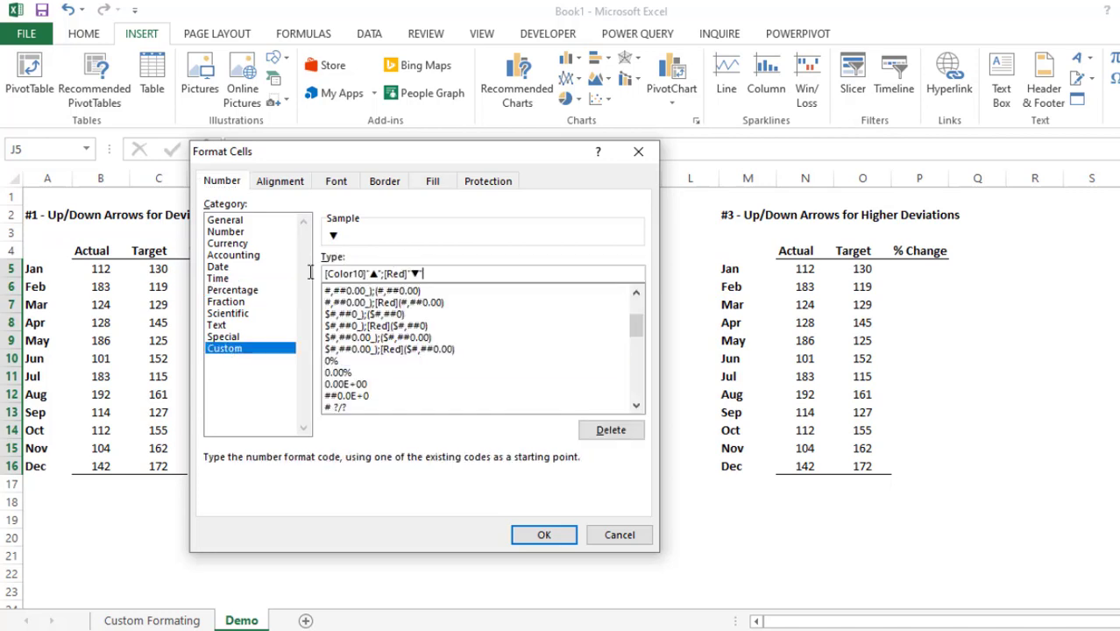
left_click_drag(455, 155, 909, 154)
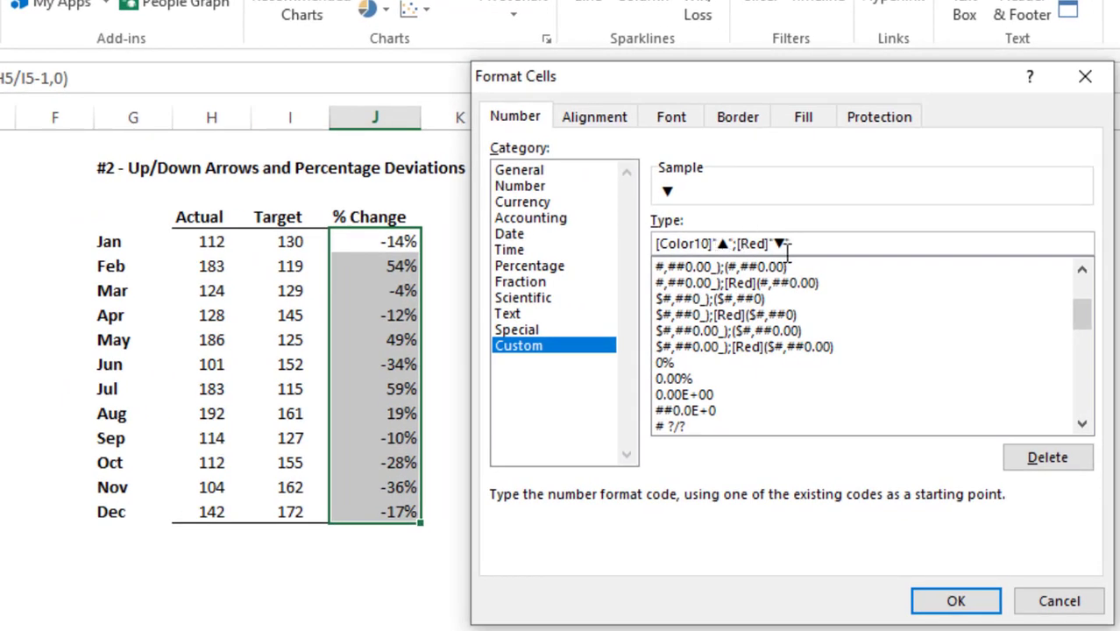
Add percentages to the arrow code and apply [Color10]0%"▲";[Red]-0%"▼" to J5:J16.
type("0%")
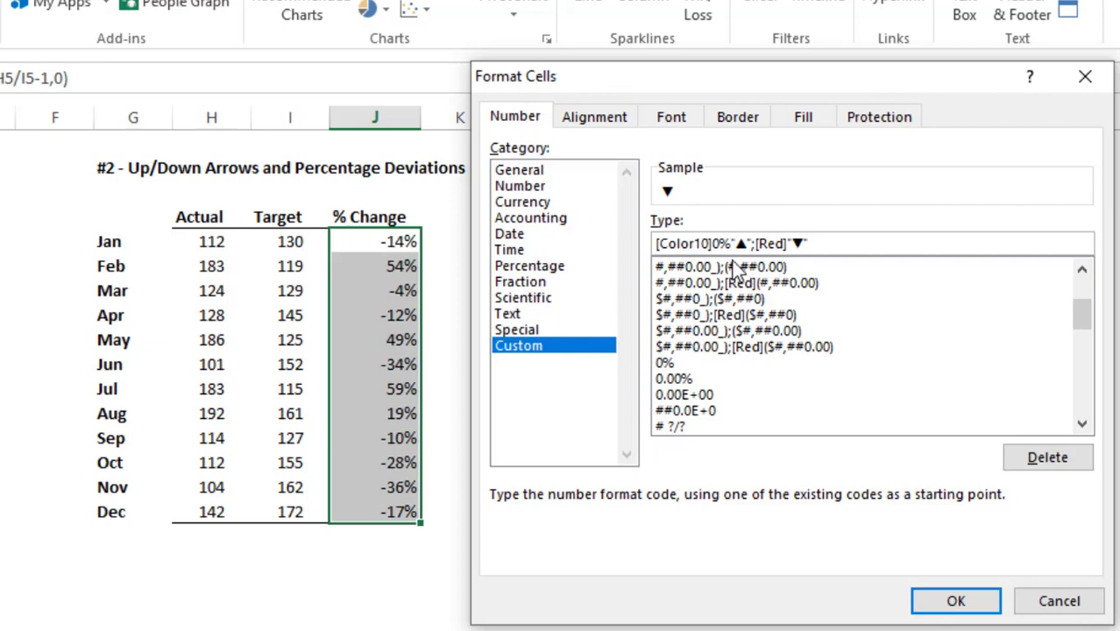
left_click(788, 244)
type("-0%")
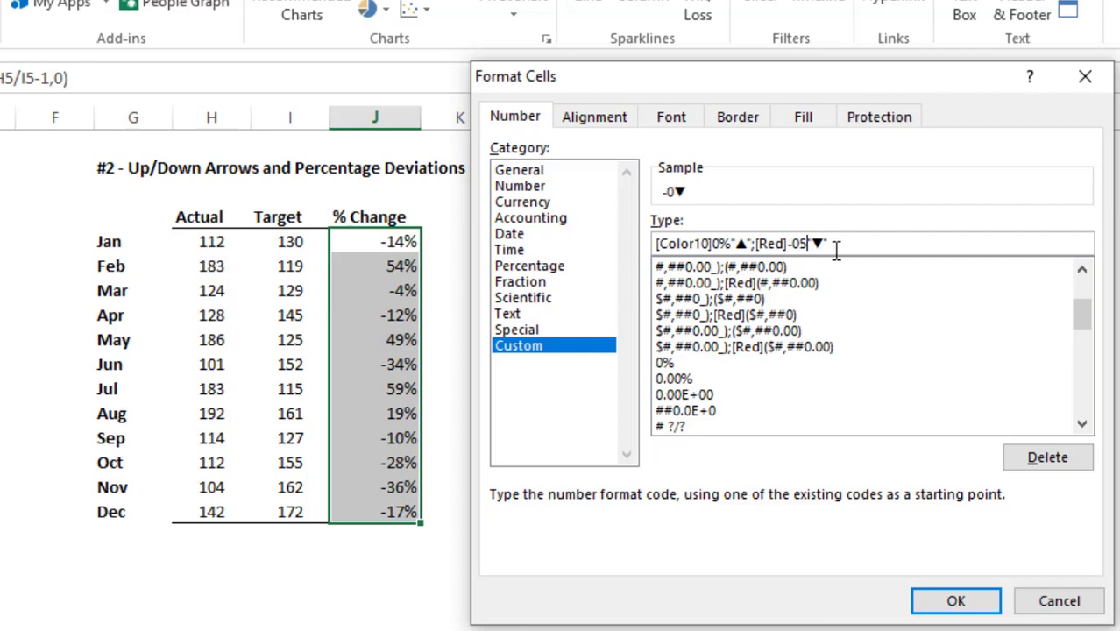
key("BackSpace")
type("%")
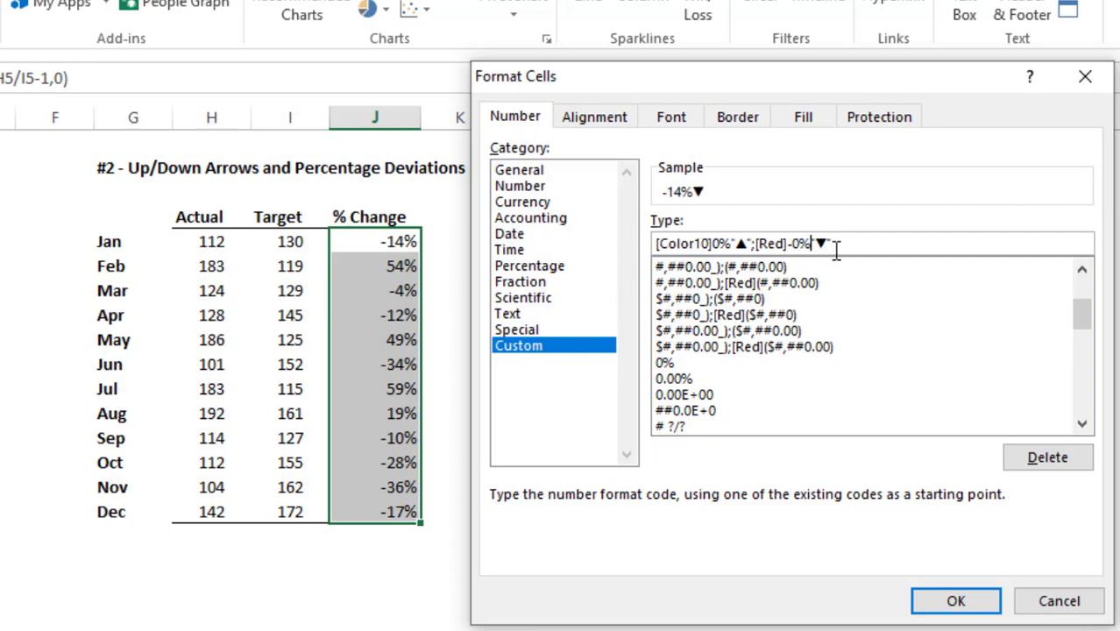
left_click(947, 605)
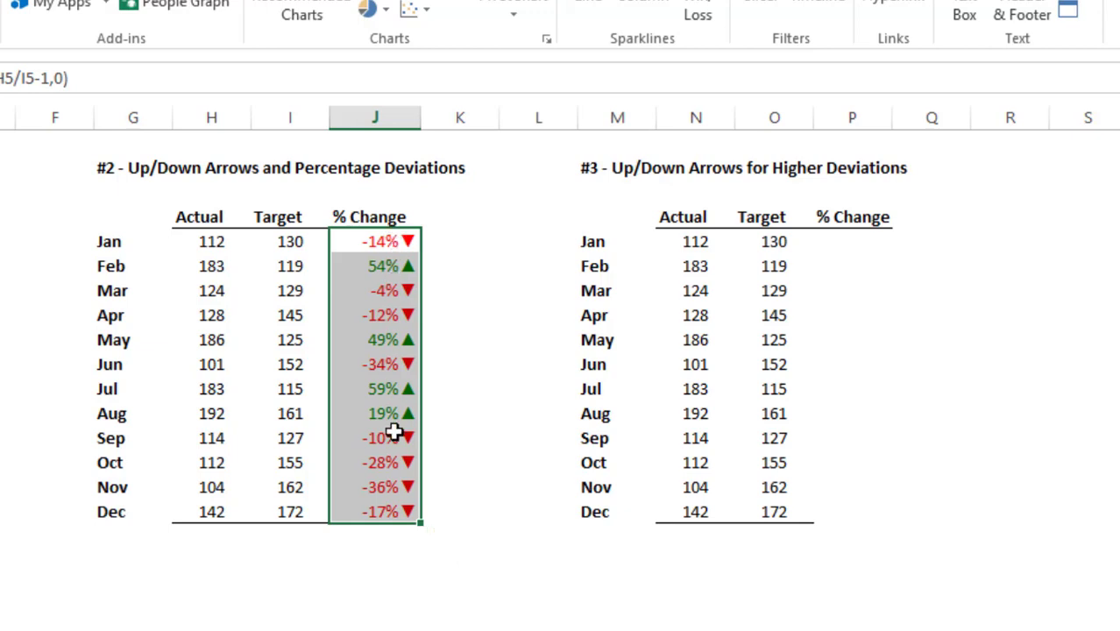
Separate percentages and arrows in J5:J16 with the format [Color10]0%* "▲";[Red]-0%* "▼", and widen column J.
key("ctrl+1")
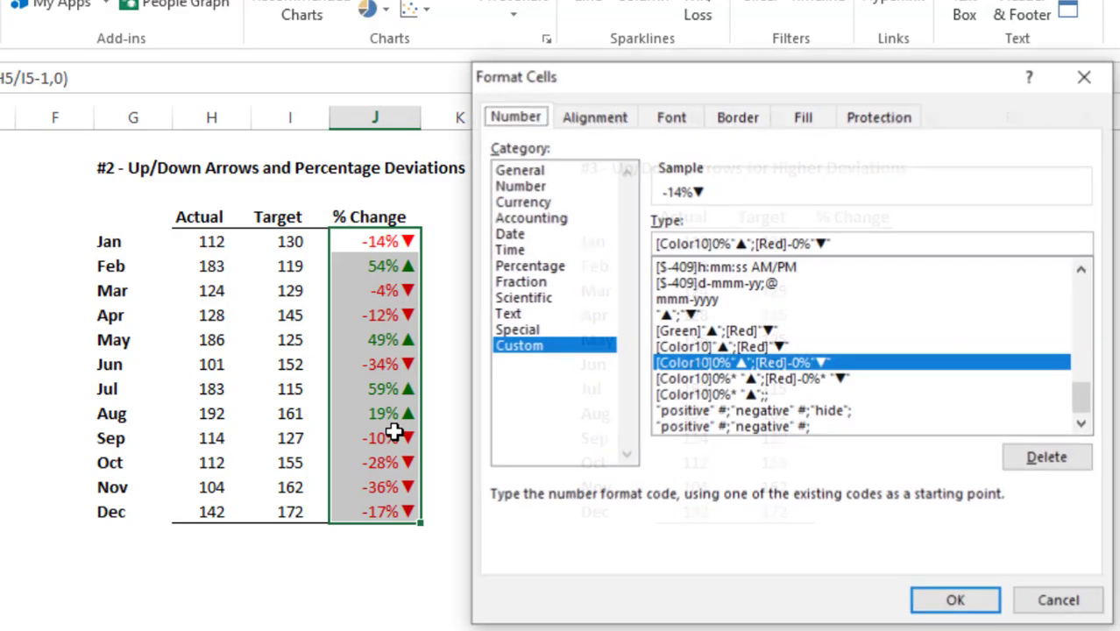
left_click(731, 244)
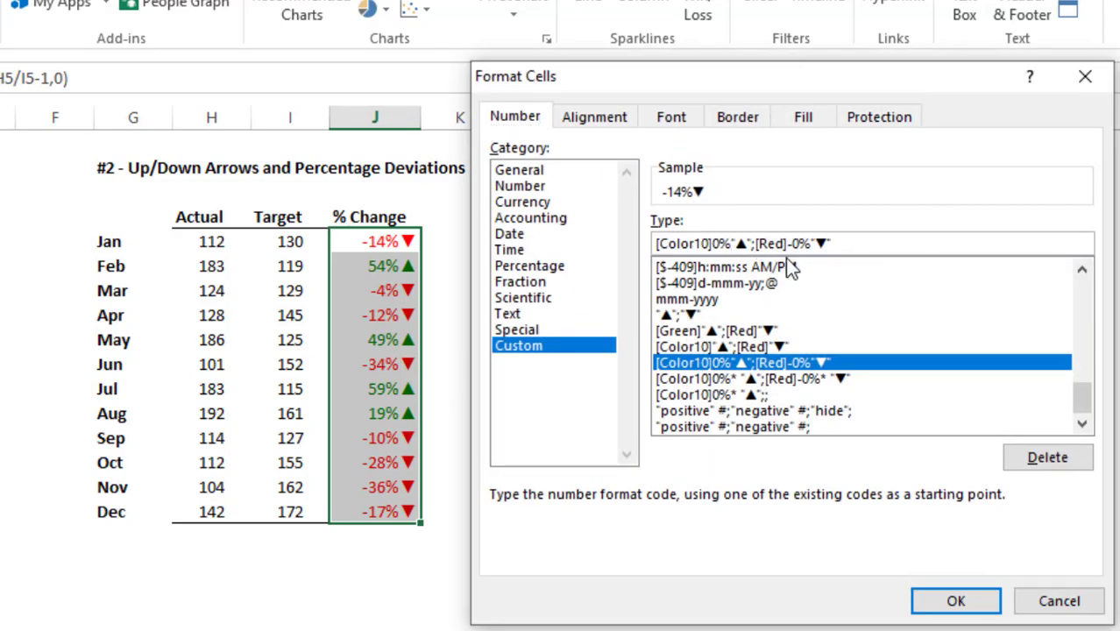
type("*")
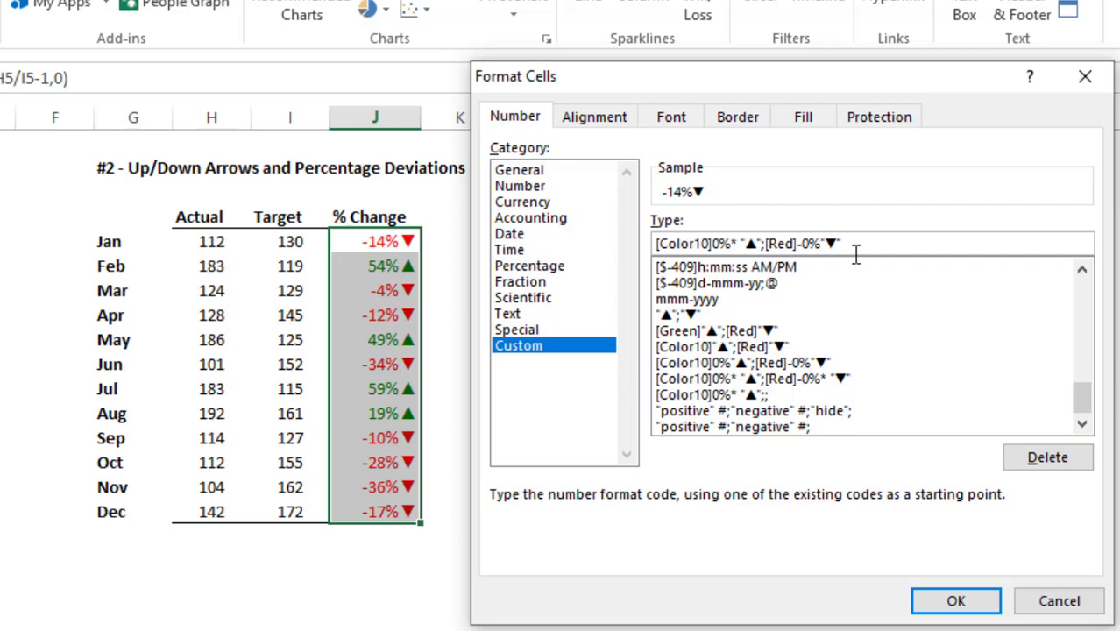
type(" *")
left_click(949, 605)
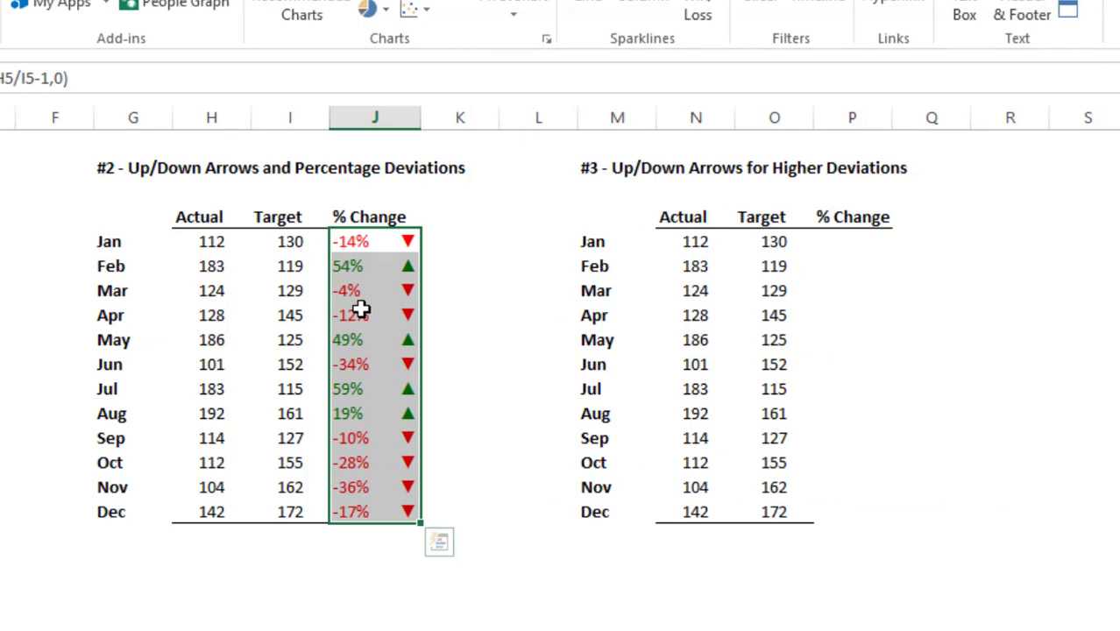
left_click_drag(420, 117, 471, 117)
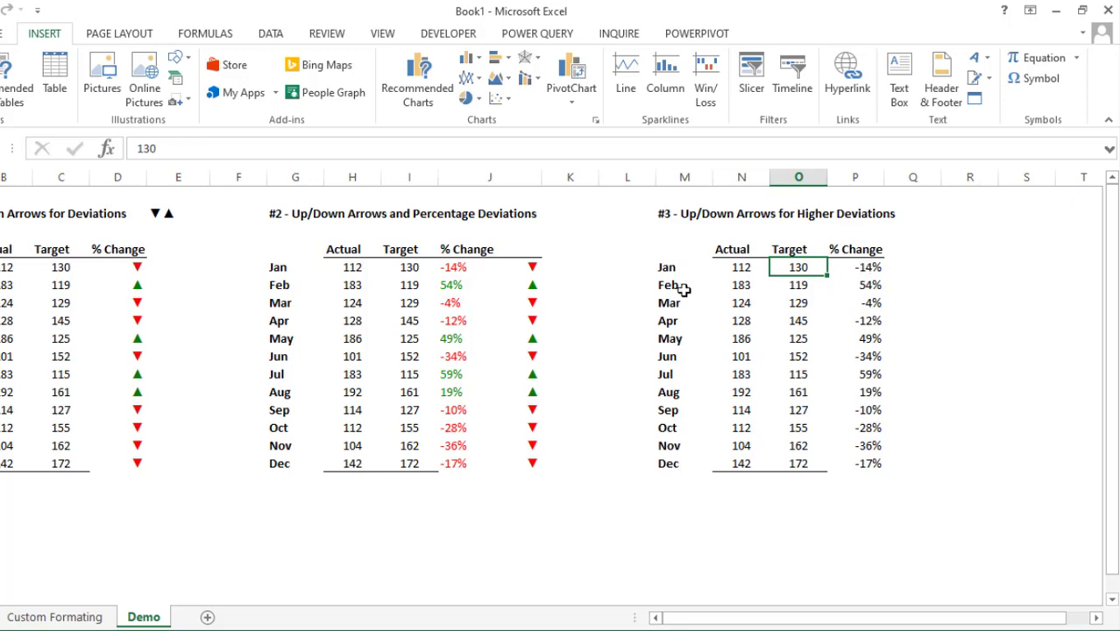
Copy the custom number format code [Color10]0%* "▲";[Red]-0%* "▼" from the second table's % Change cells J5:J16.
left_click_drag(480, 265, 474, 460)
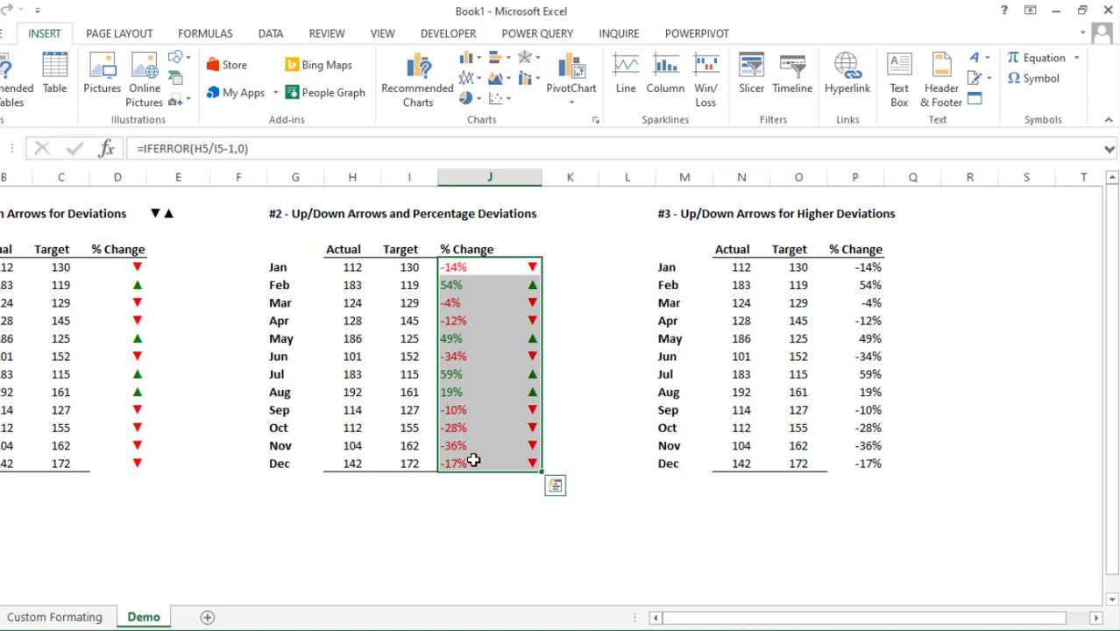
key("ctrl+1")
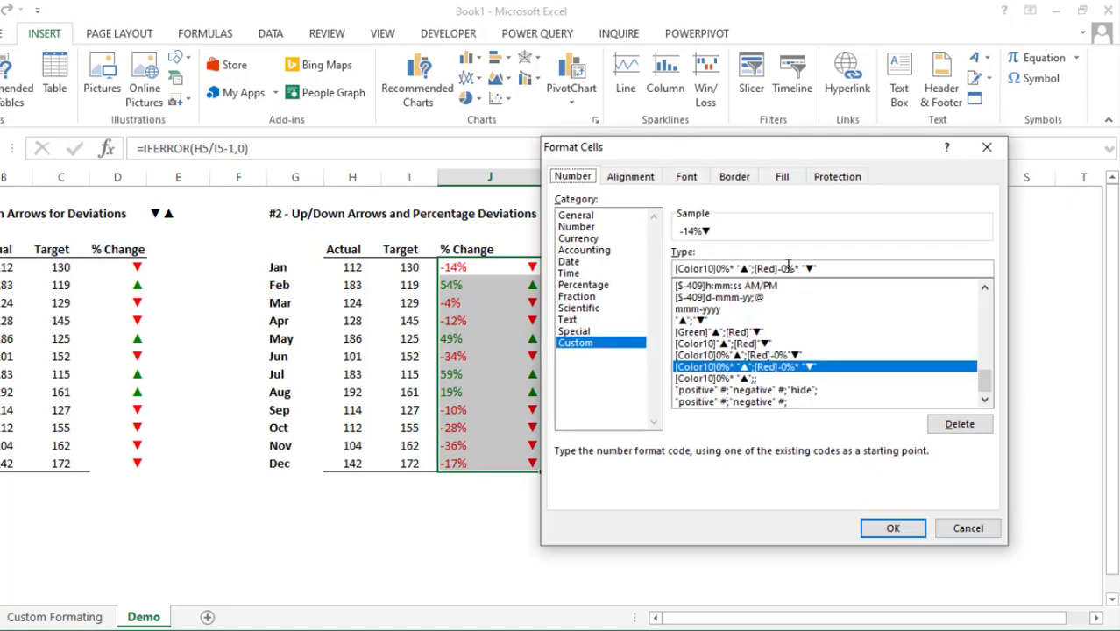
left_click_drag(818, 267, 691, 265)
key("ctrl+c")
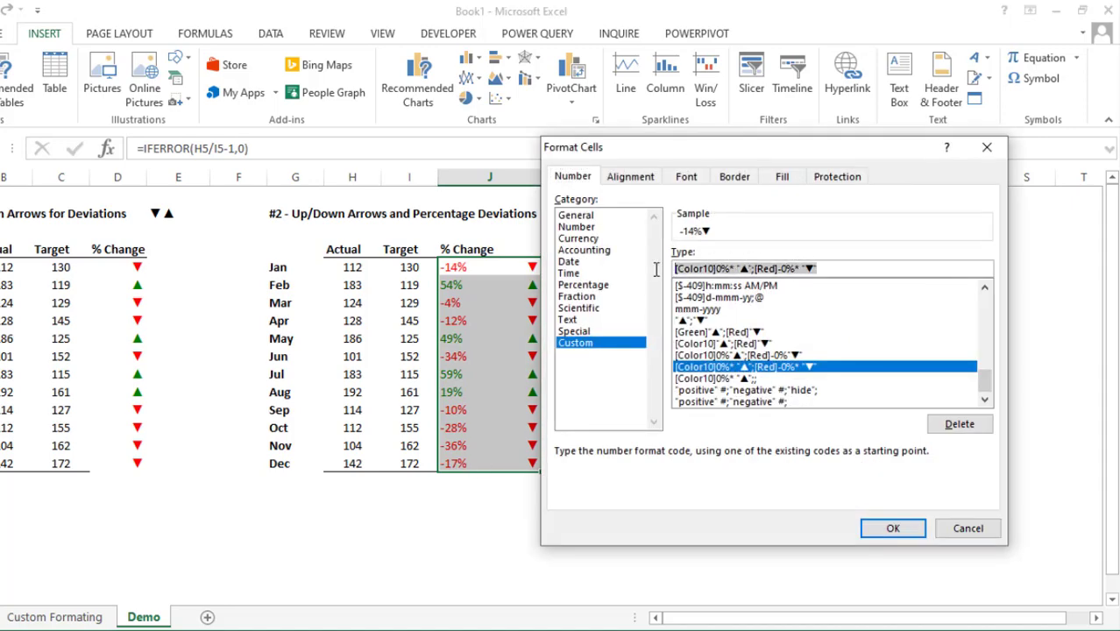
left_click(893, 529)
Paste the copied code in place of 0% as the custom number format code for P5:P16 in the third table.
left_click_drag(856, 266, 856, 464)
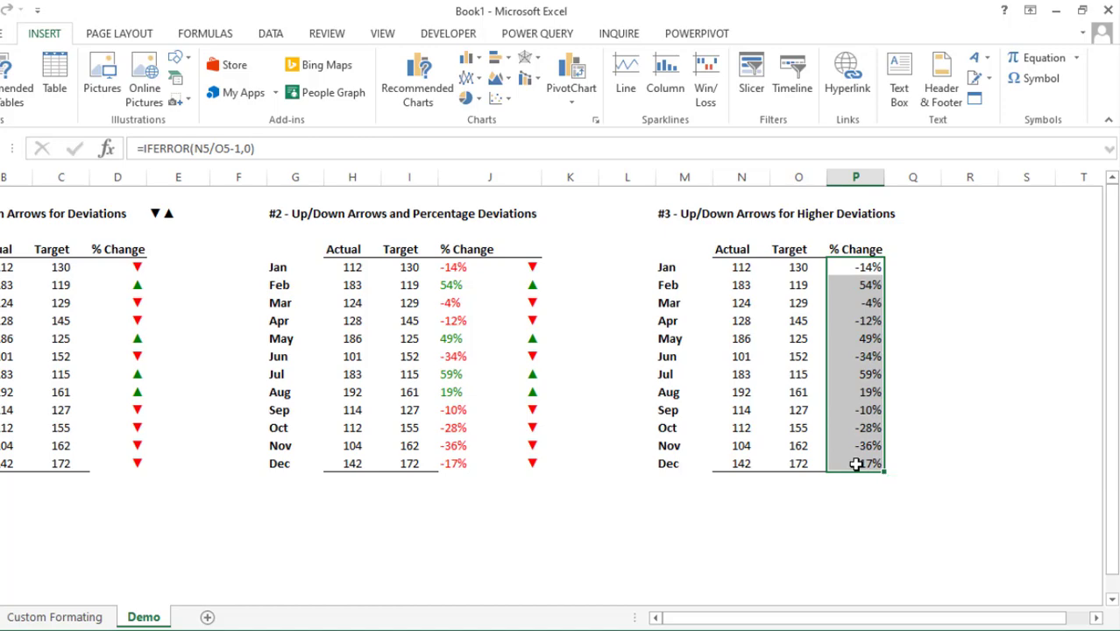
key("ctrl+1")
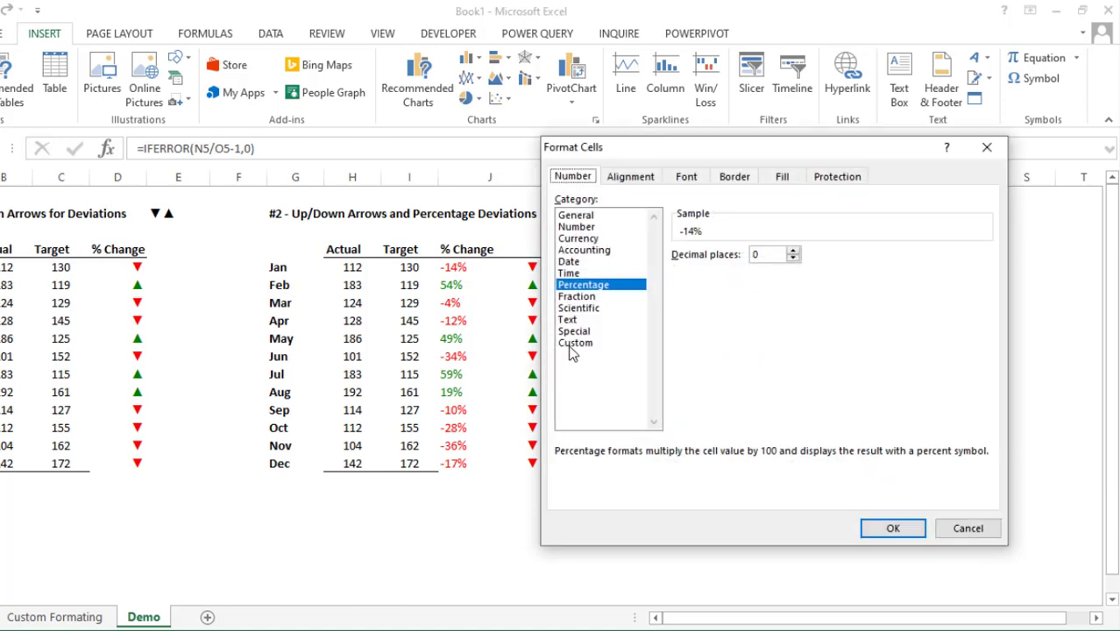
left_click(576, 344)
triple_click(703, 268)
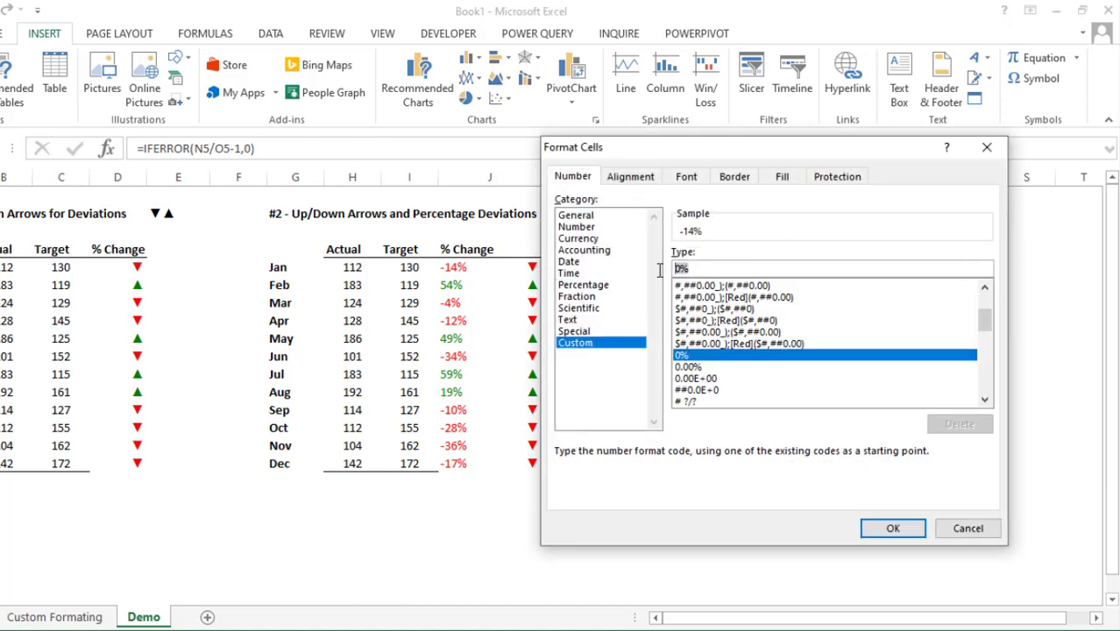
key("ctrl+v")
left_click_drag(769, 149, 425, 227)
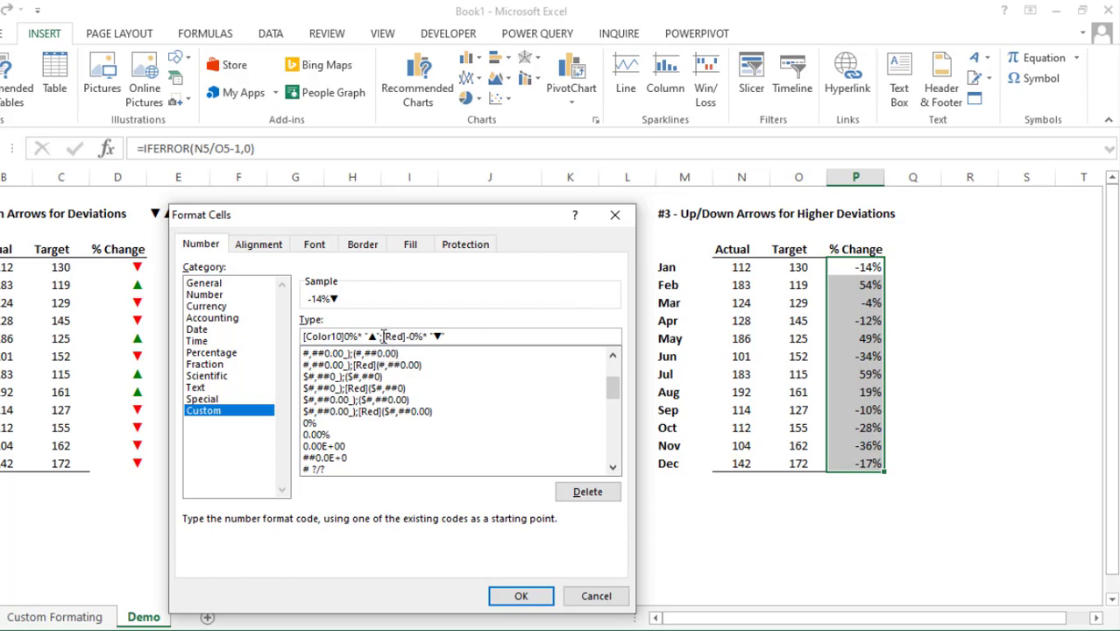
Delete the [Red]-0%* "▼" part from the P5:P16 format, leaving an empty section for negative values, and apply it.
left_click_drag(383, 336, 446, 334)
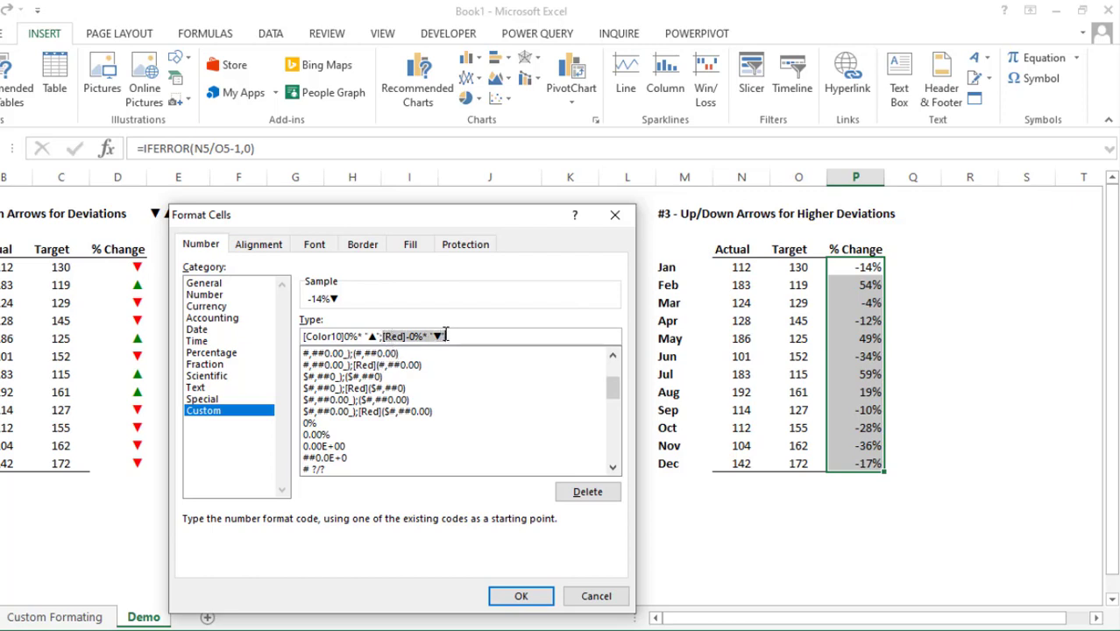
key("BackSpace")
key("BackSpace")
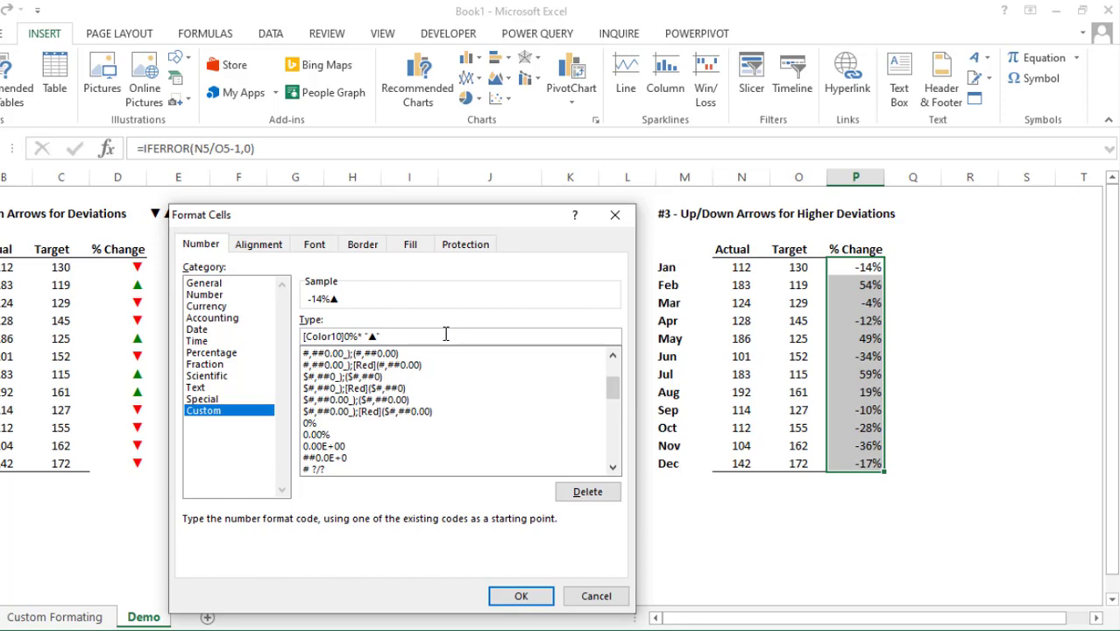
type(";")
left_click(521, 597)
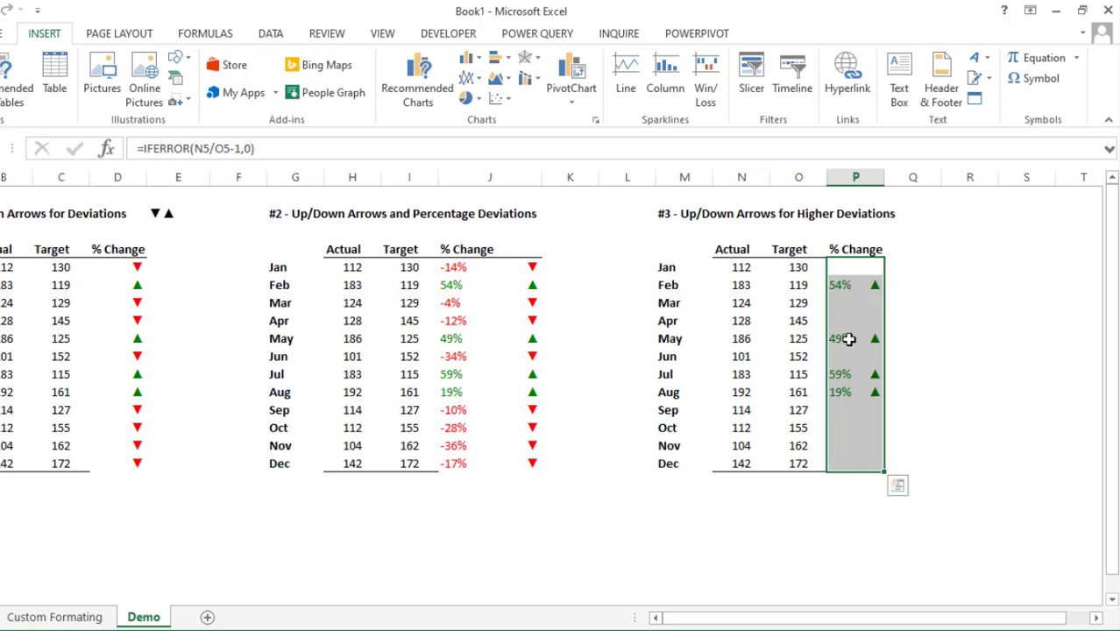
left_click(596, 503)
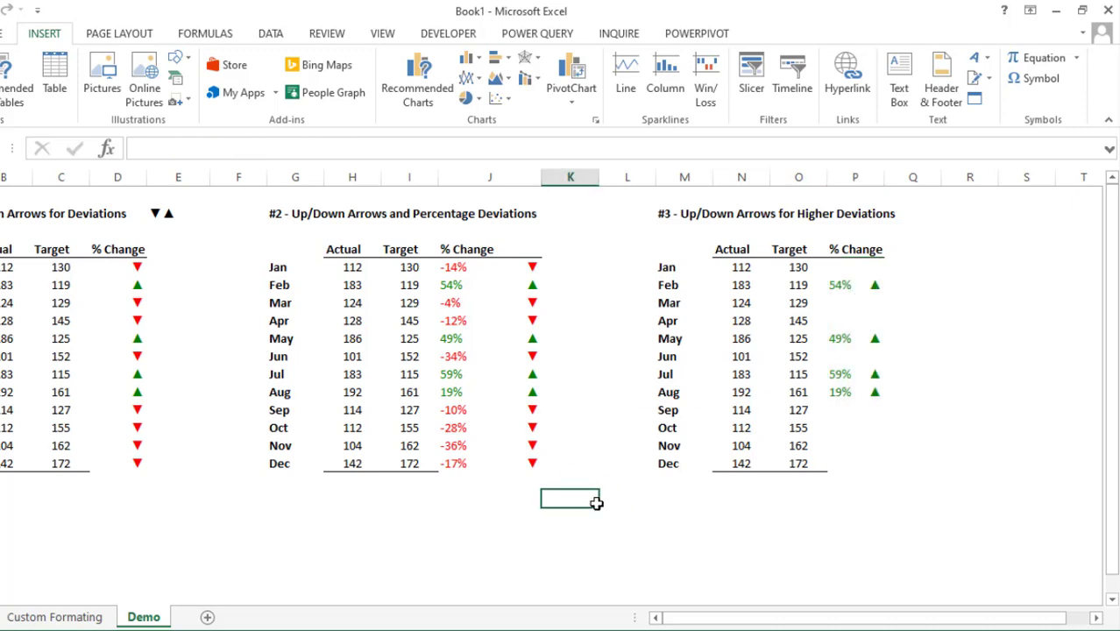